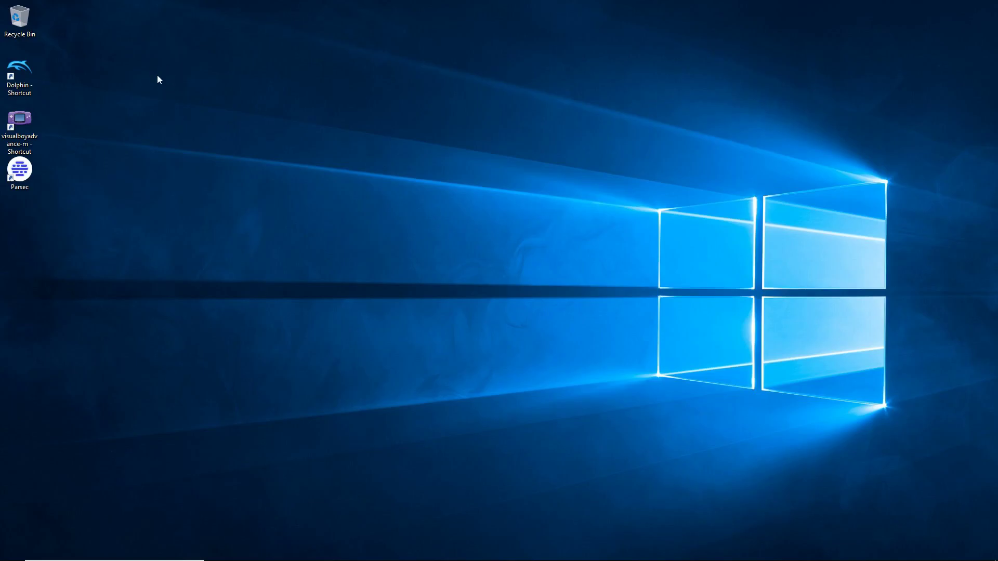
# Launch Dolphin with Final Fantasy Crystal Chronicles listed and view its Audio settings
pyautogui.doubleClick(26, 78)
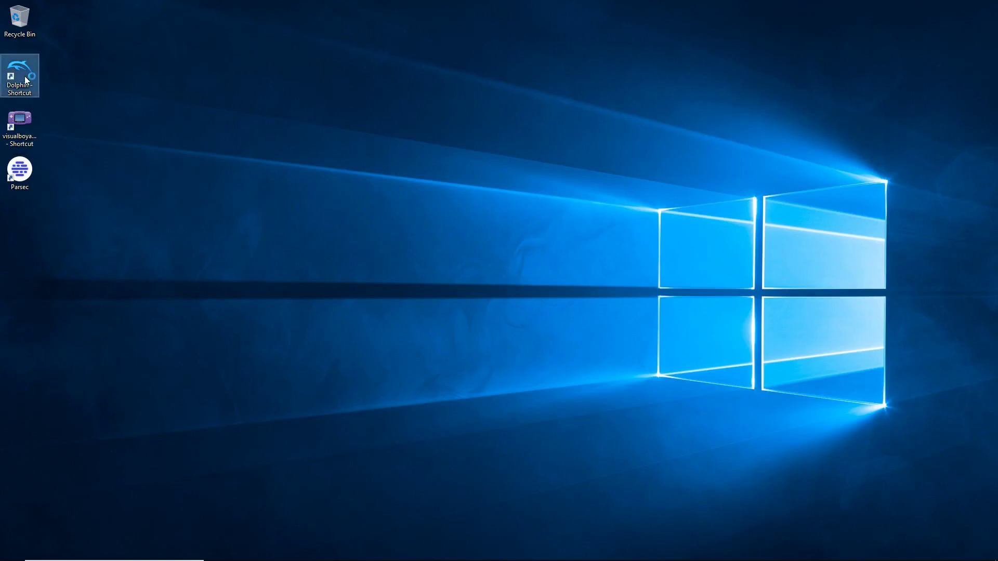
pyautogui.moveTo(559, 145); pyautogui.dragTo(390, 64)
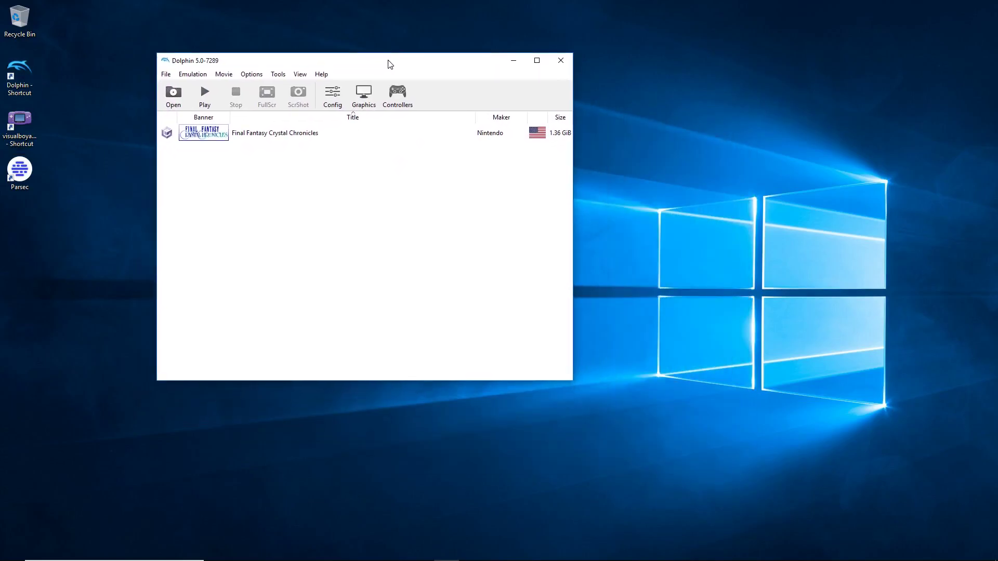
pyautogui.click(253, 78)
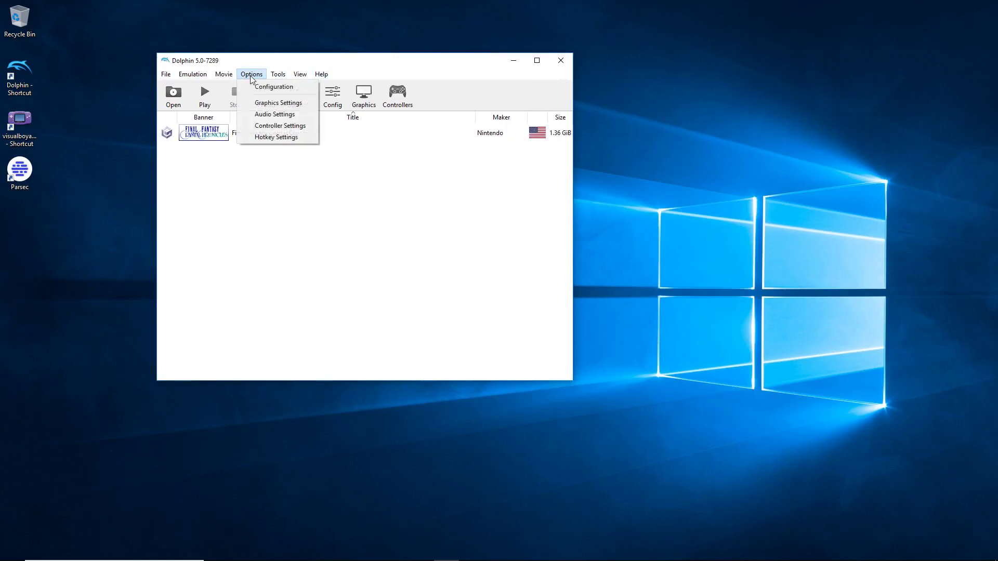
pyautogui.click(266, 115)
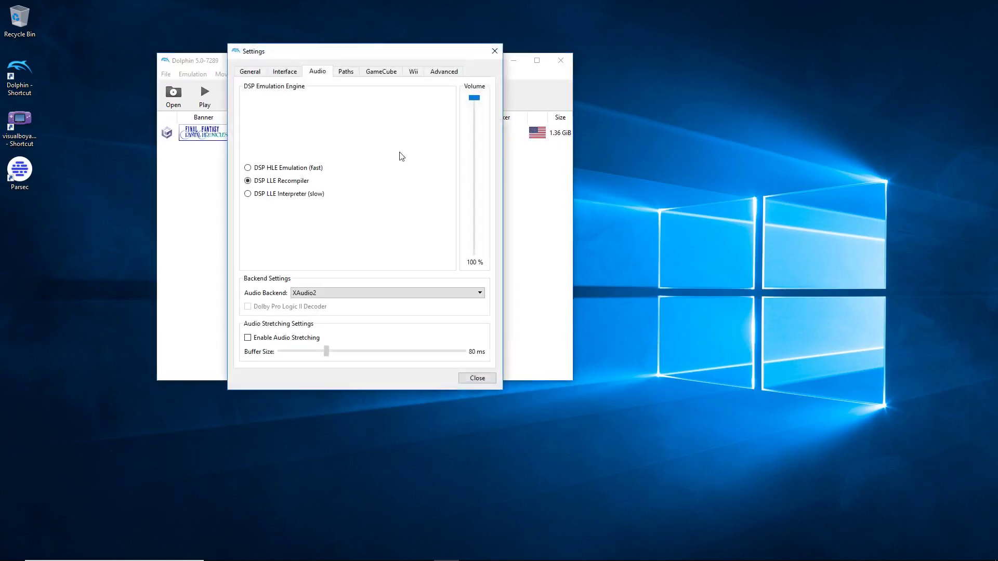
# Confirm GameCube Ports 1 and 2 are set to GBA, then move Dolphin toward the top-left
pyautogui.click(495, 51)
pyautogui.click(279, 75)
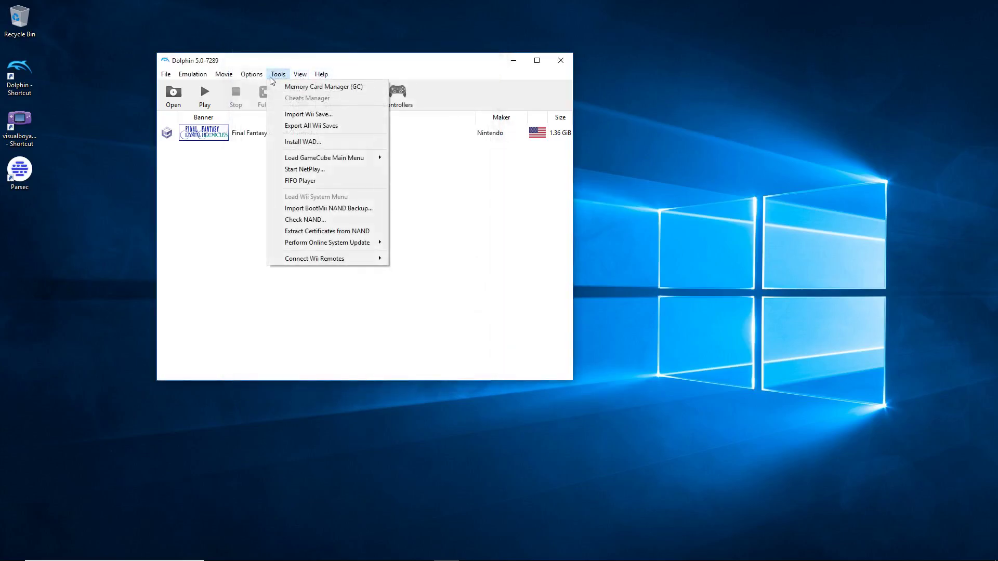
pyautogui.click(277, 125)
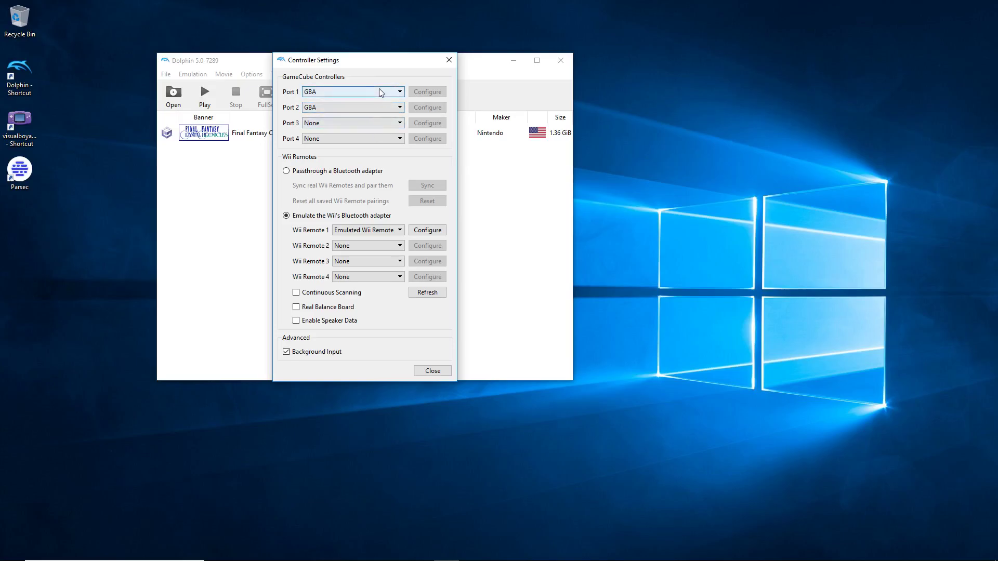
pyautogui.click(400, 93)
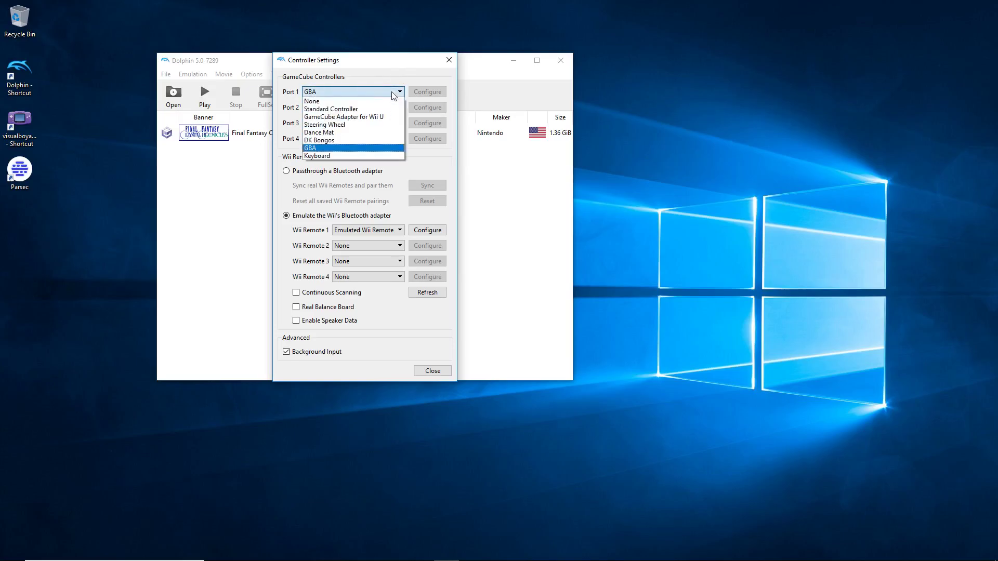
pyautogui.click(409, 79)
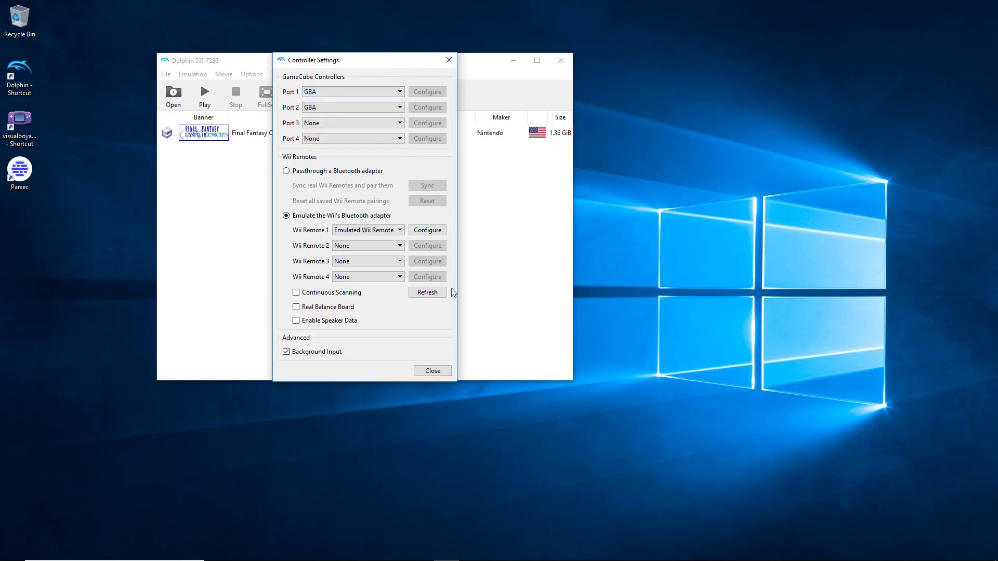
pyautogui.click(433, 371)
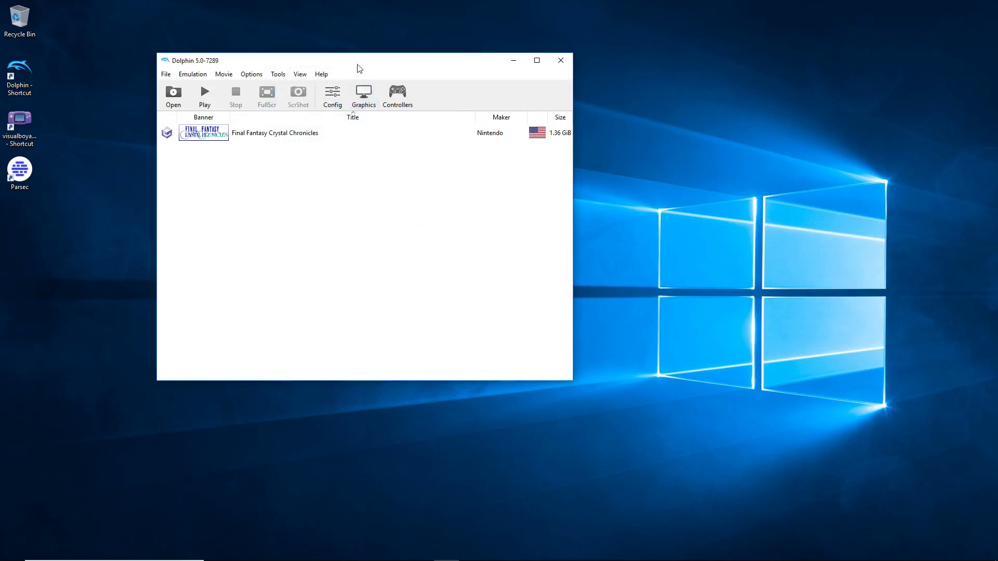
pyautogui.moveTo(357, 68); pyautogui.dragTo(344, 36)
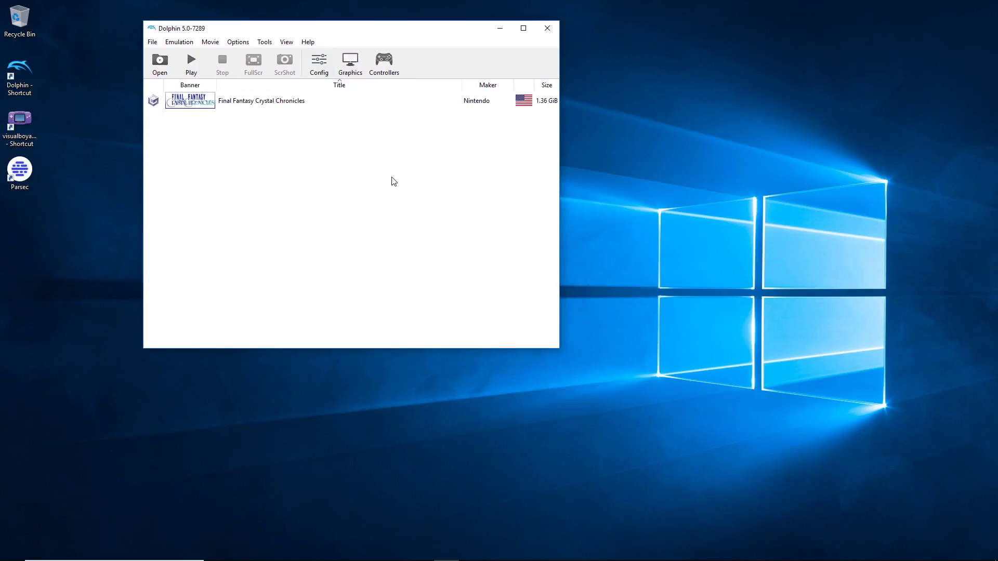
# Launch VisualBoyAdvance-M, dismiss the JoyBus host error, and move its window to the right
pyautogui.doubleClick(21, 127)
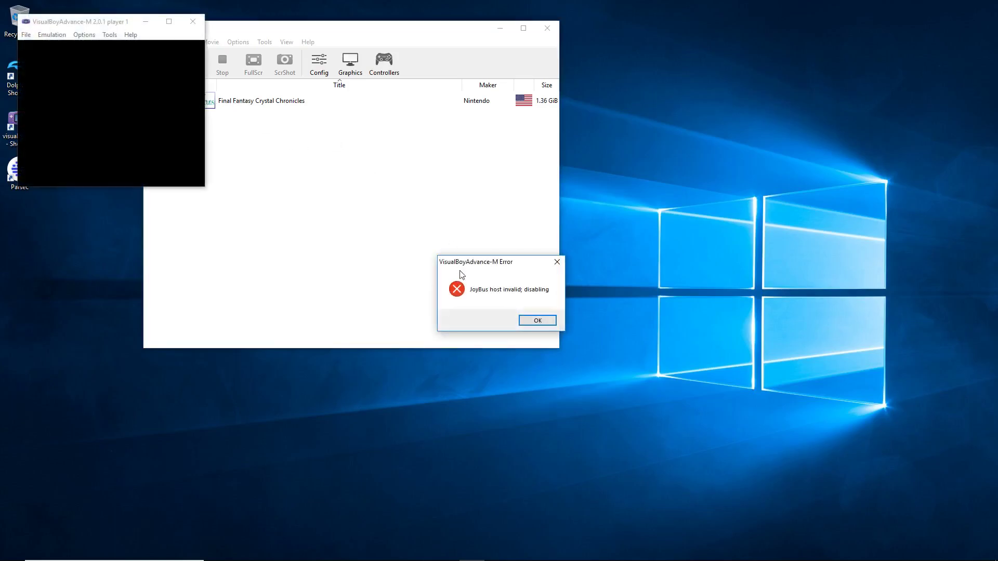
pyautogui.click(538, 321)
pyautogui.moveTo(83, 22); pyautogui.dragTo(721, 43)
# Launch a second VisualBoyAdvance-M below the first and open the upper window's Options menu
pyautogui.doubleClick(25, 134)
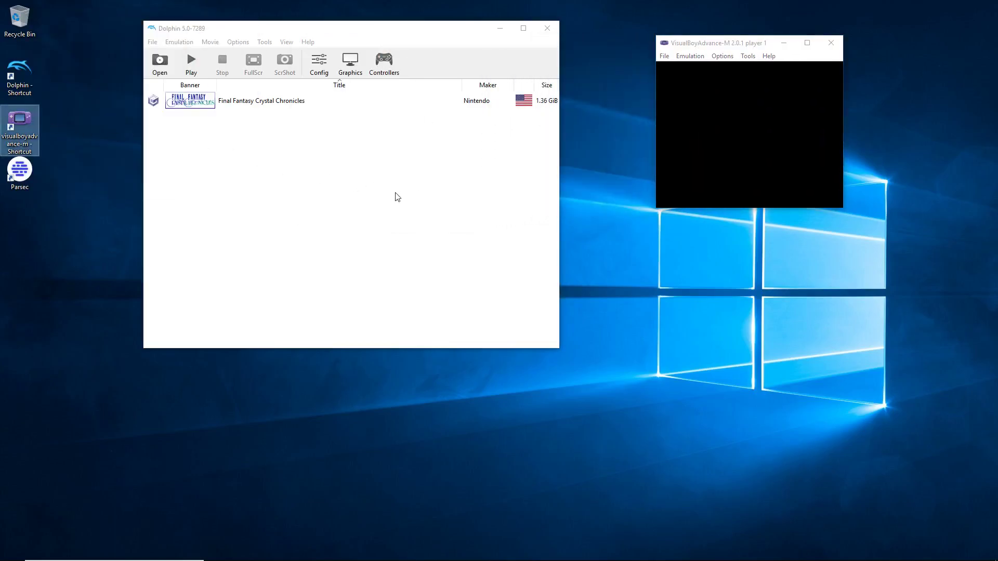
pyautogui.click(535, 319)
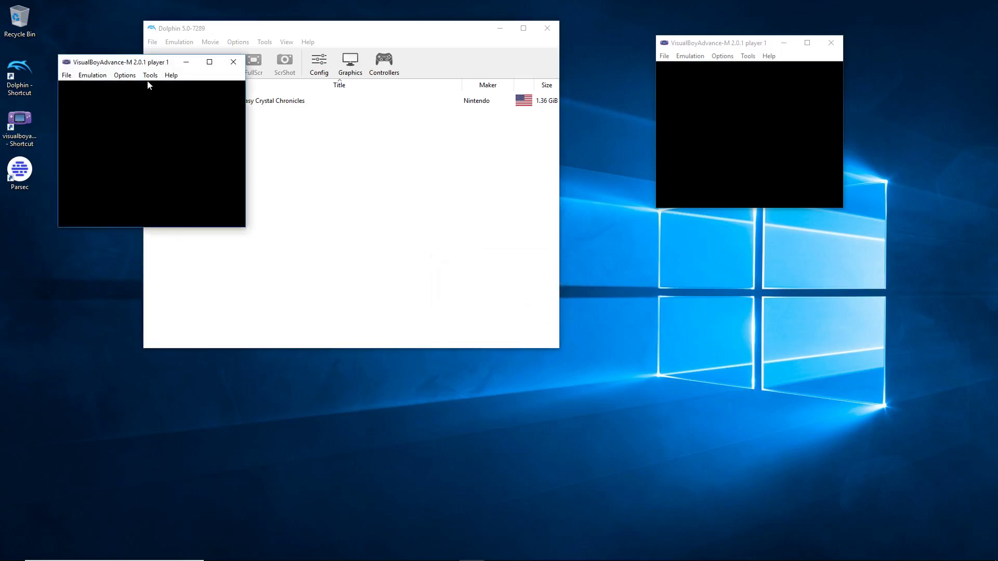
pyautogui.moveTo(127, 66); pyautogui.dragTo(725, 229)
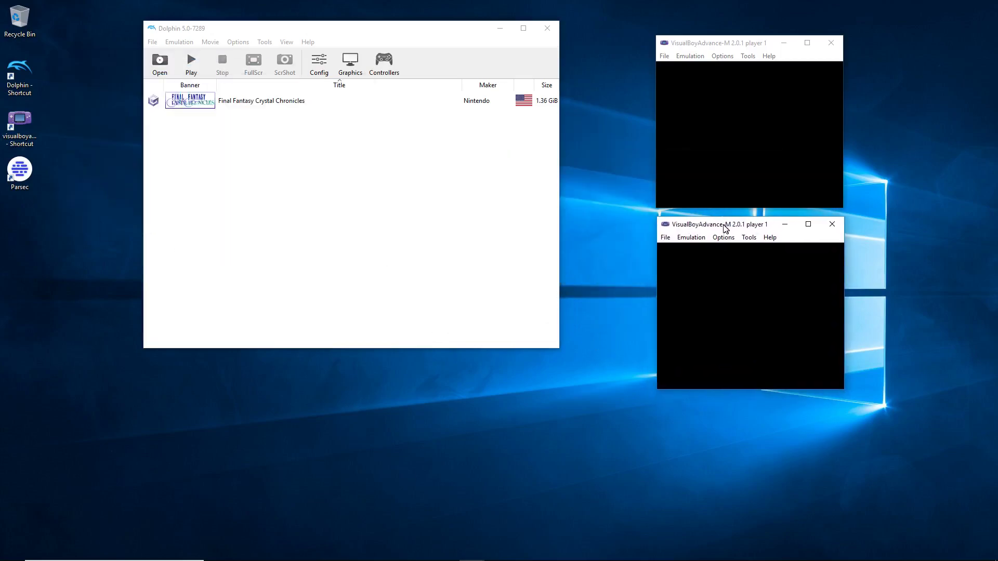
pyautogui.click(721, 55)
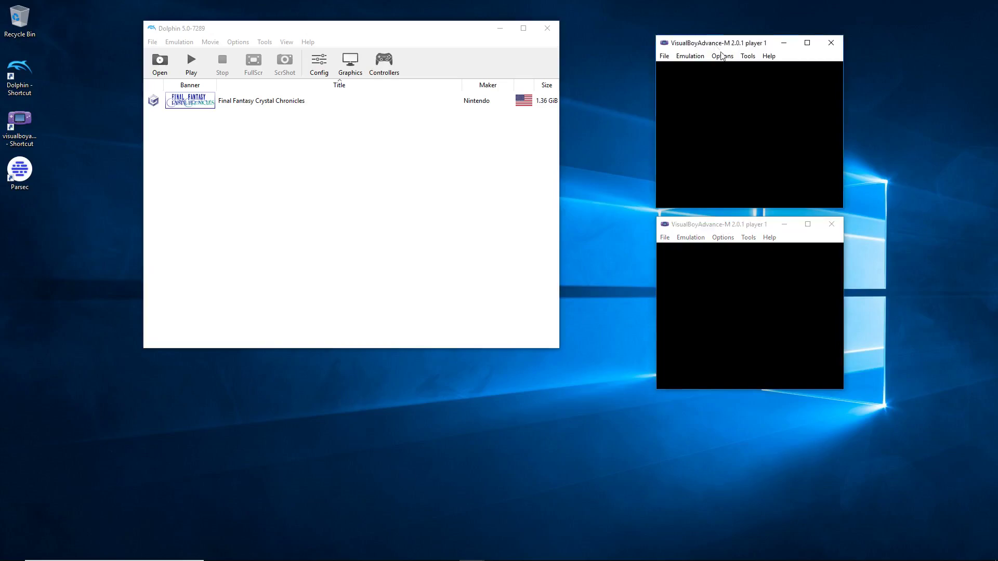
pyautogui.click(723, 56)
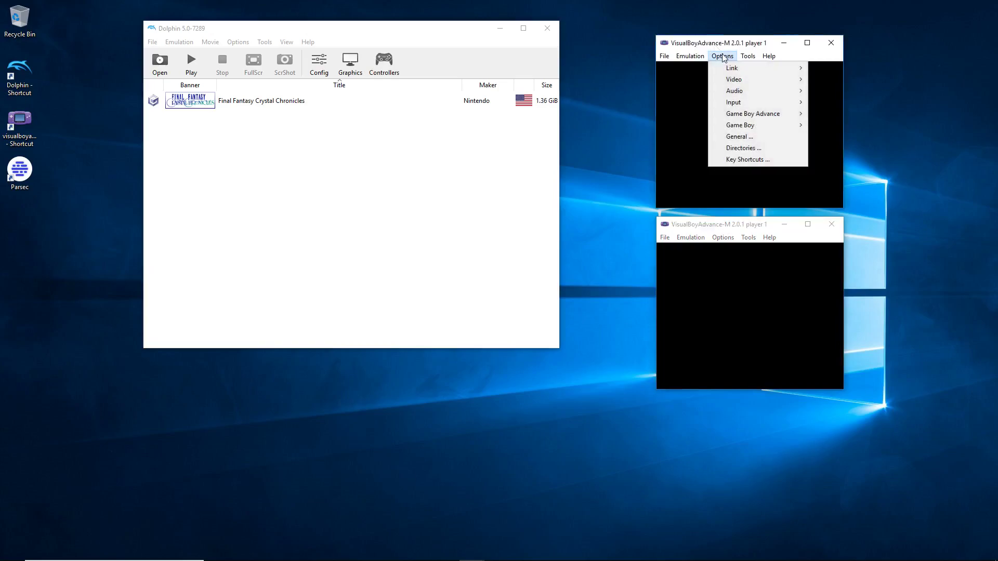
# Check the Boot ROM BIOS file path in the upper window's Game Boy Advance configuration
pyautogui.moveTo(760, 115)
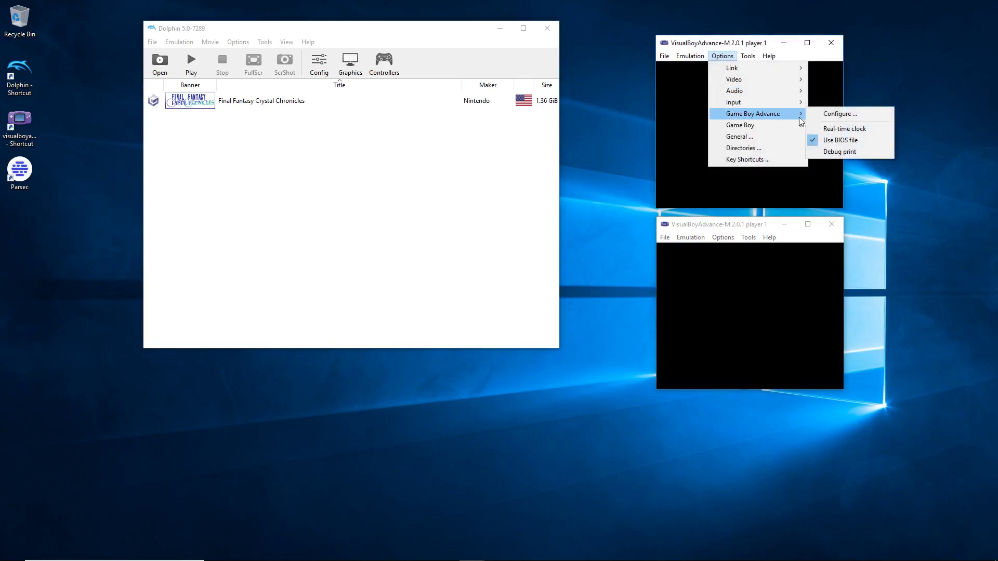
pyautogui.click(837, 114)
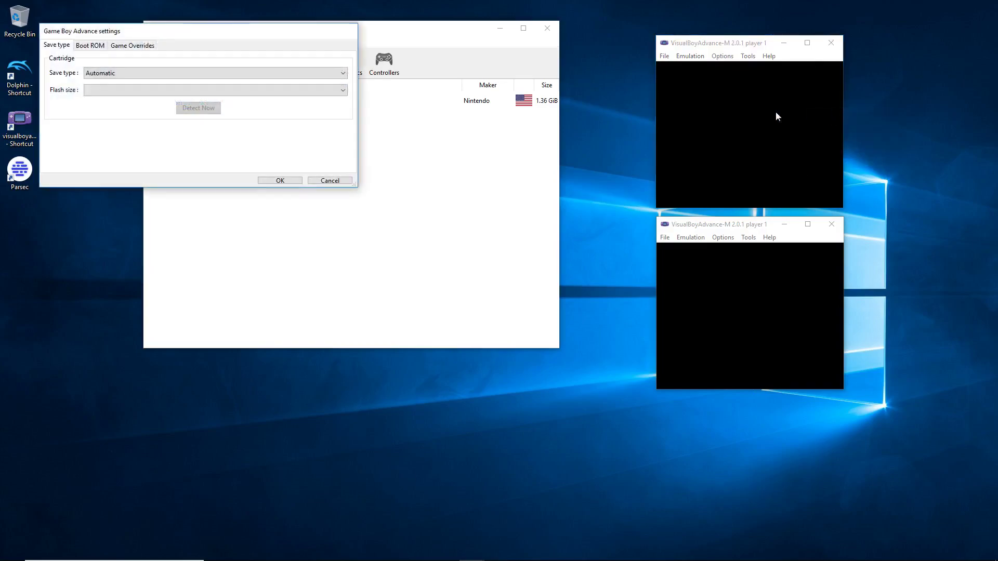
pyautogui.click(94, 46)
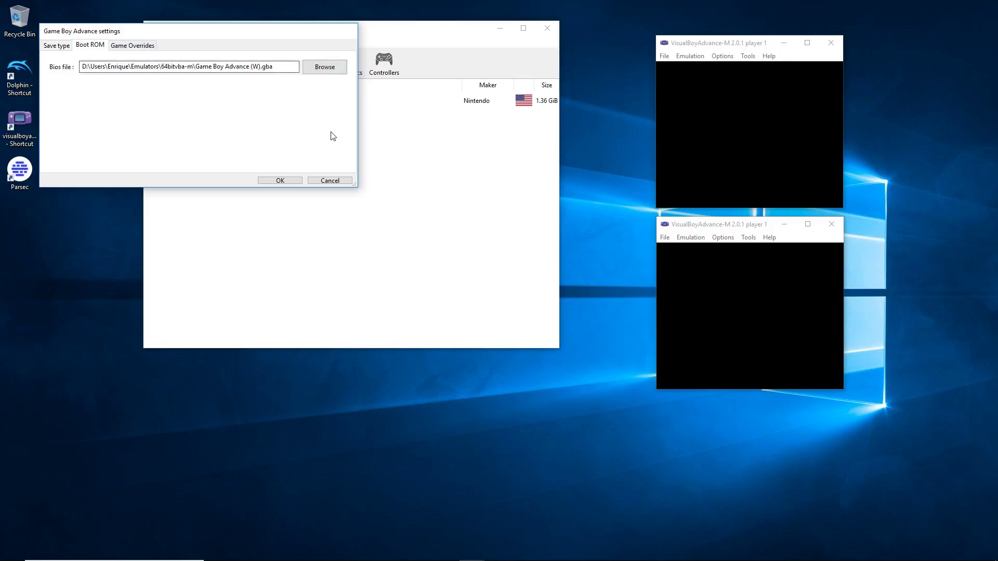
pyautogui.click(284, 180)
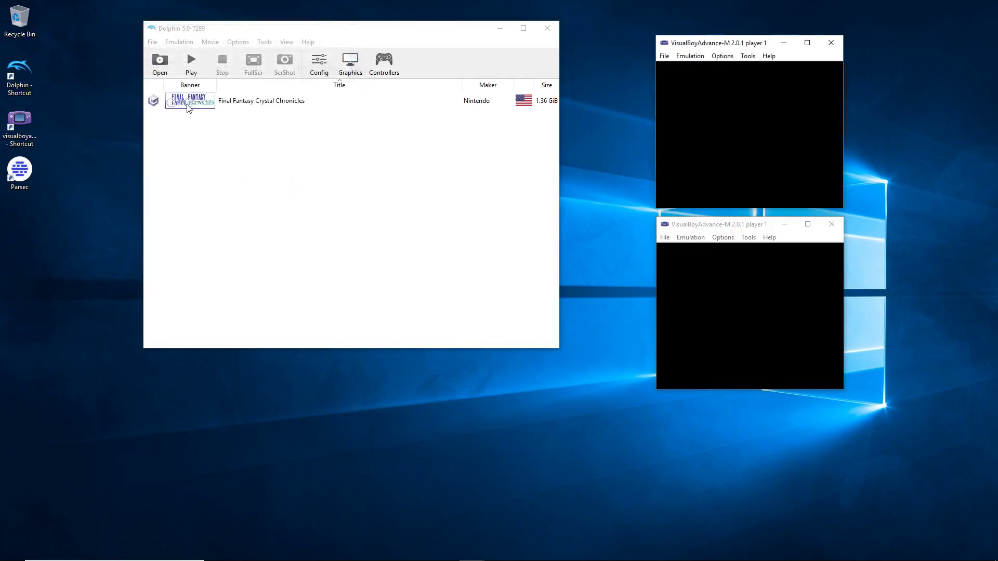
pyautogui.click(104, 164)
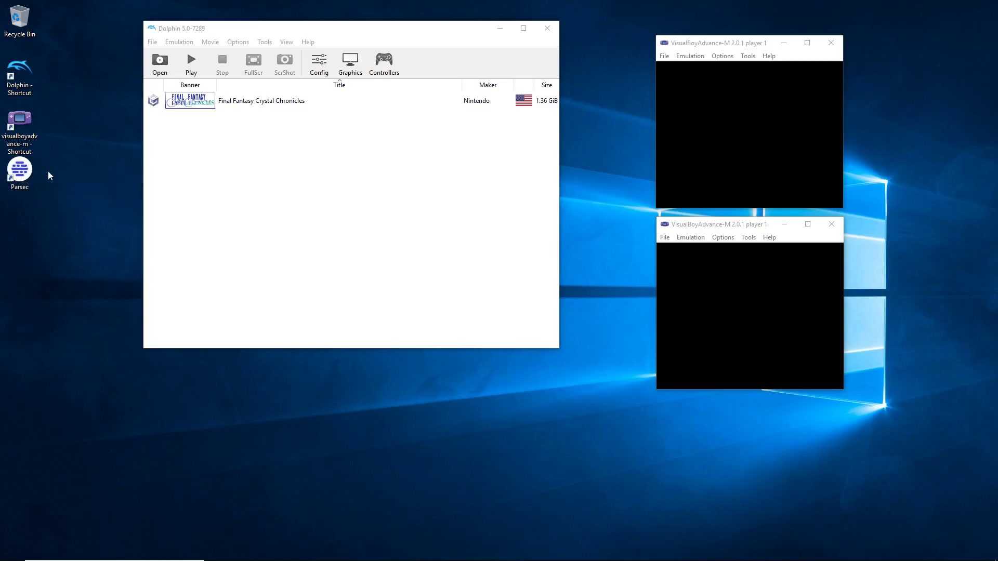
# Launch Parsec, shift its window up-left, and switch to the Host page
pyautogui.click(34, 174)
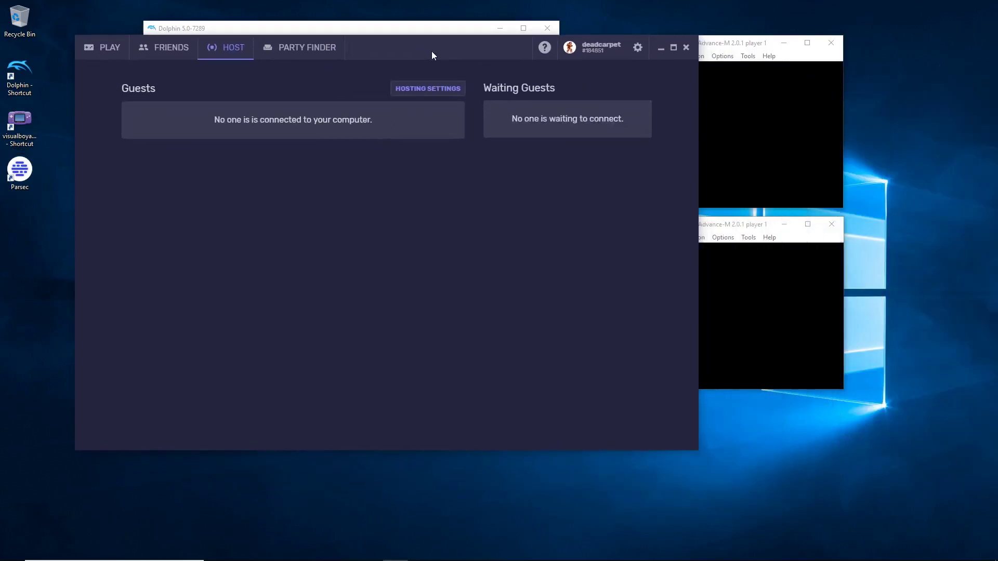
pyautogui.click(136, 36)
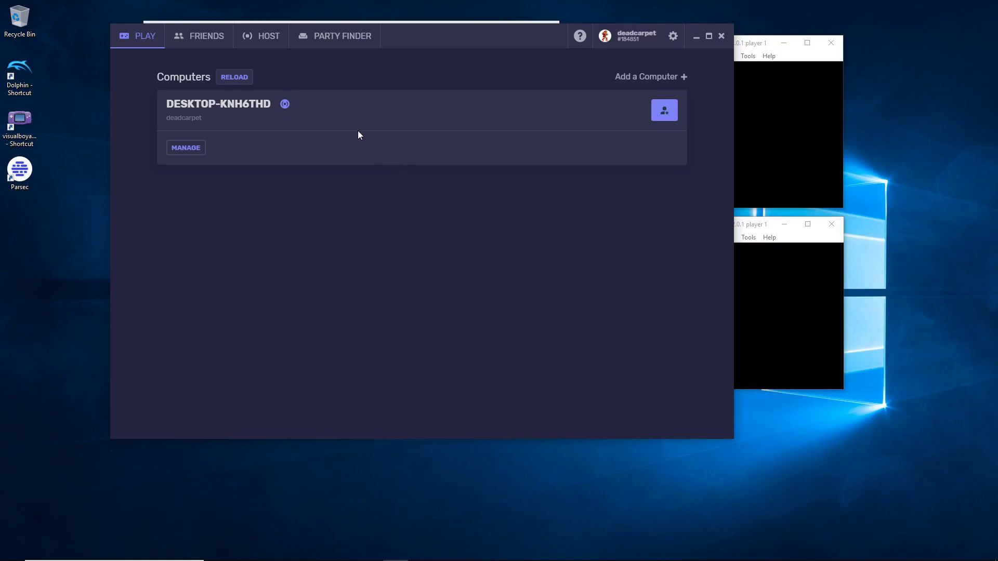
pyautogui.moveTo(469, 35); pyautogui.dragTo(434, 26)
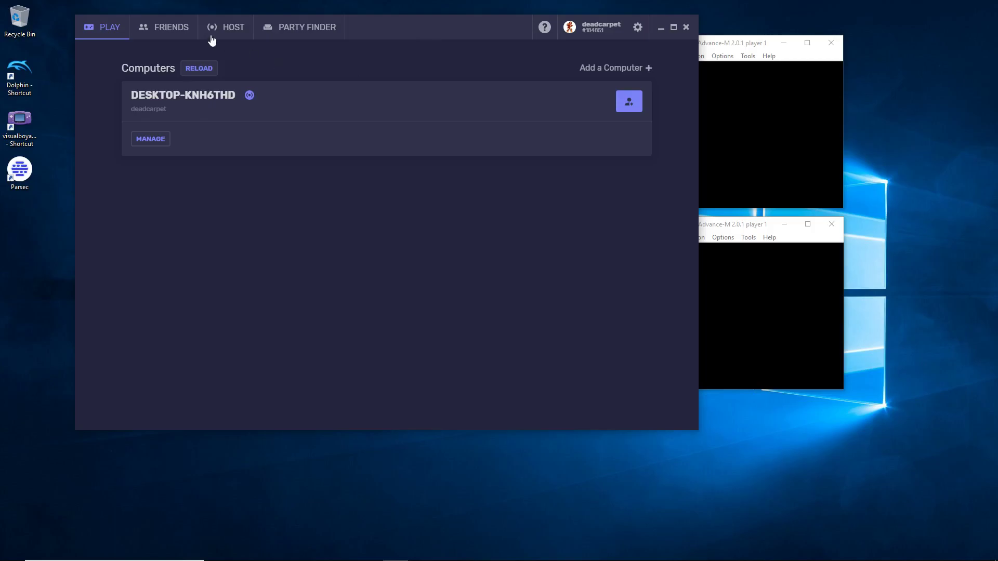
pyautogui.click(241, 29)
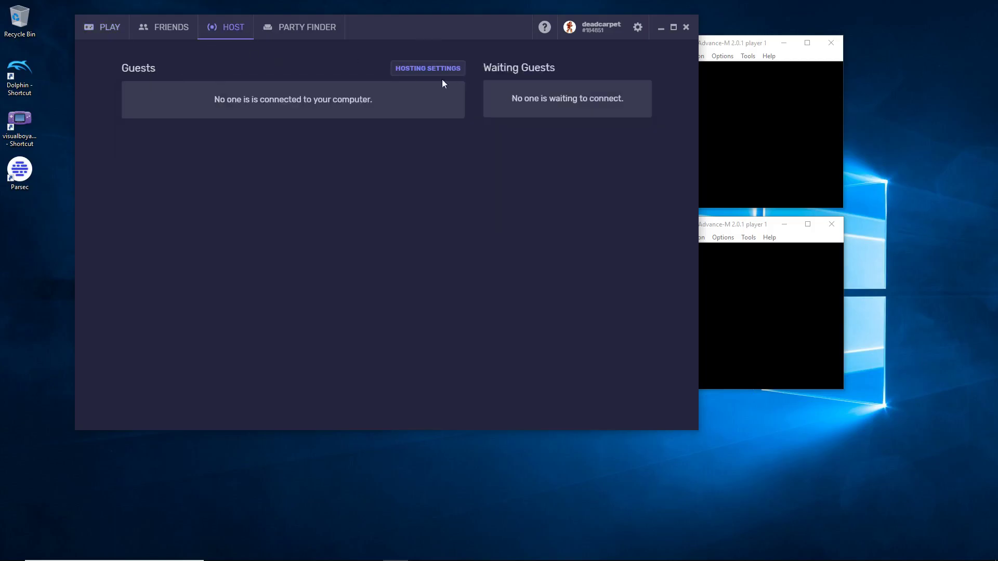
# Open Parsec's hosting settings, browse the Computer, Network and Appearance pages, then return to Play
pyautogui.click(423, 69)
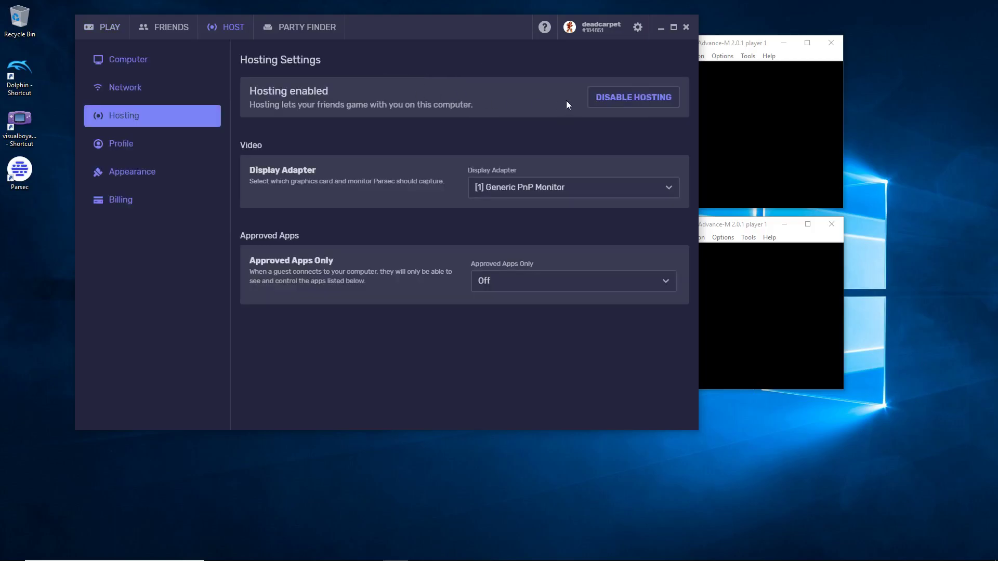
pyautogui.click(118, 60)
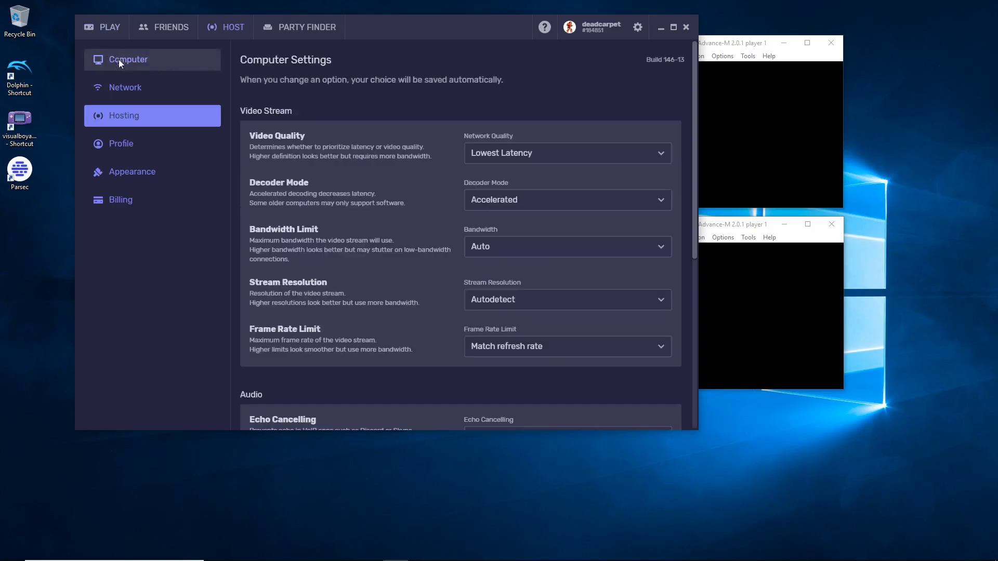
pyautogui.click(125, 87)
pyautogui.click(145, 170)
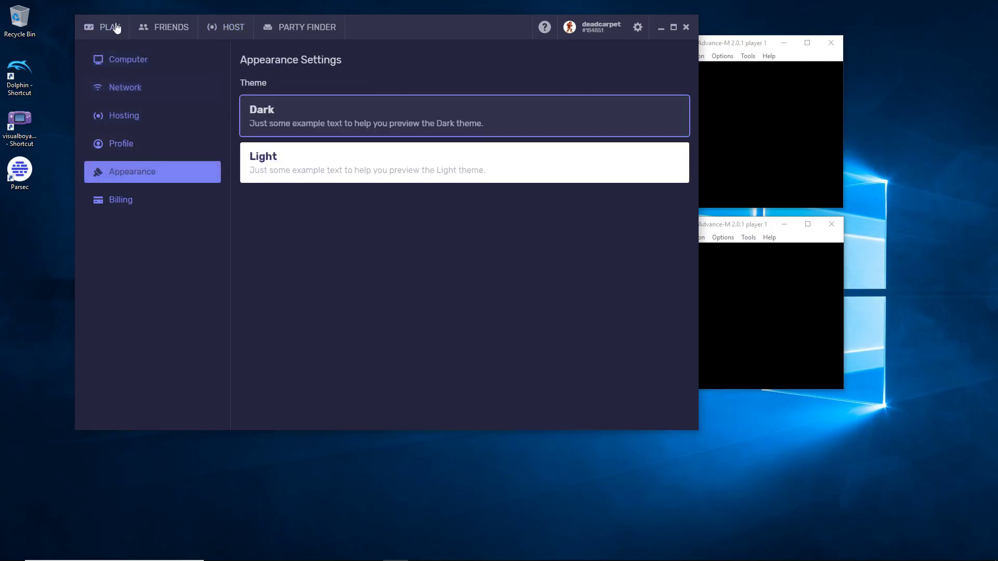
pyautogui.click(106, 29)
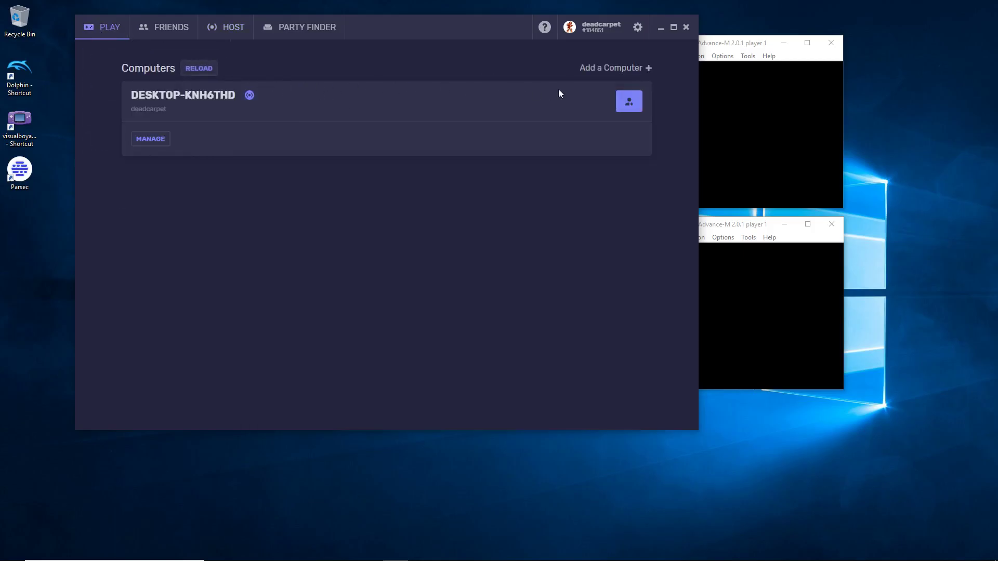
# Browse the Add a Computer options twice, returning to the computers list each time
pyautogui.click(589, 73)
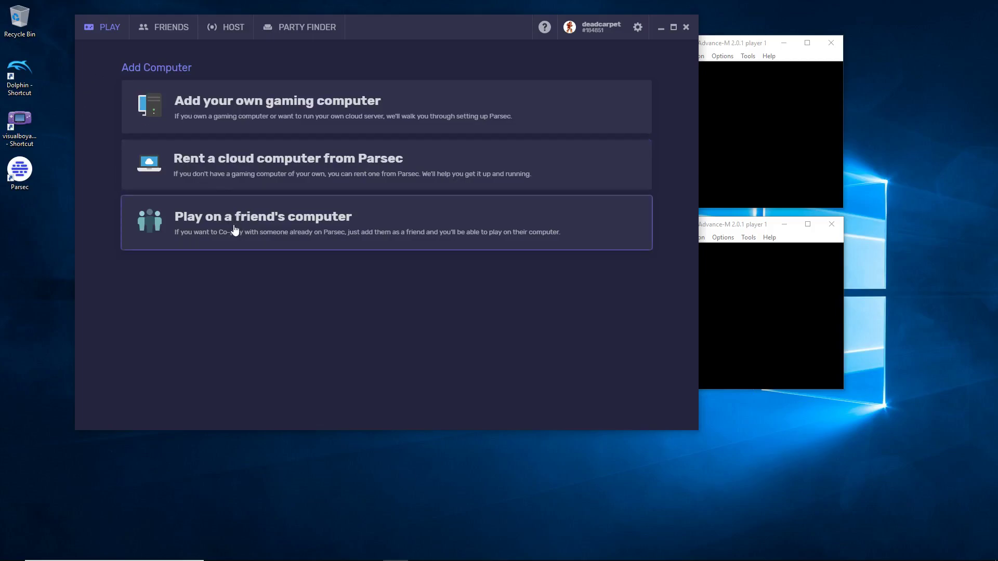
pyautogui.click(110, 28)
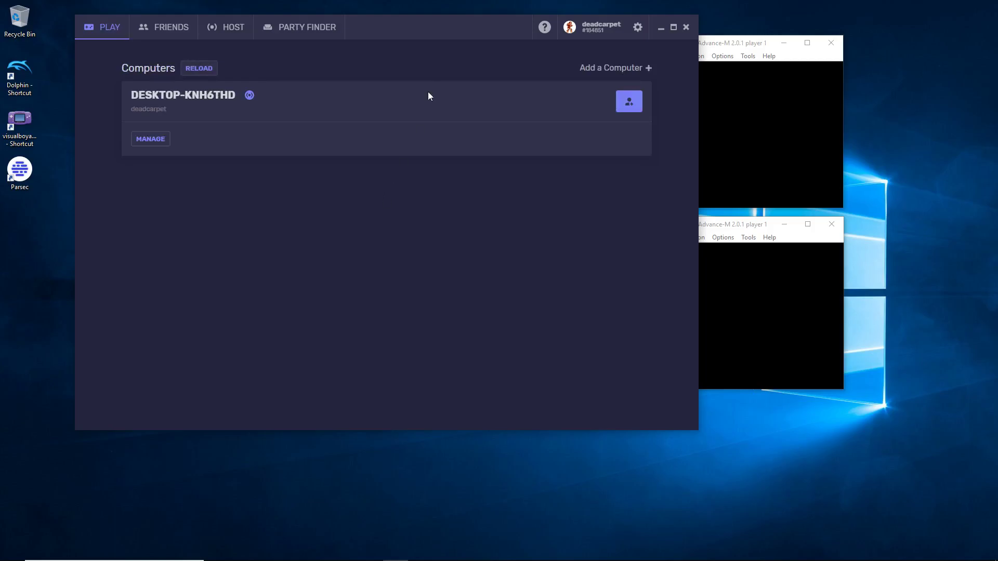
pyautogui.moveTo(424, 28); pyautogui.dragTo(416, 24)
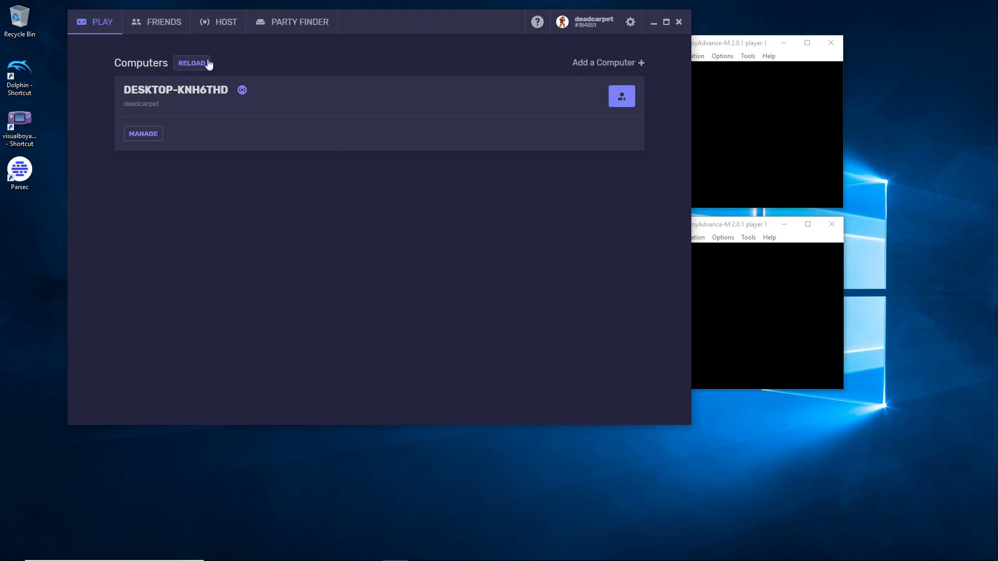
pyautogui.click(587, 63)
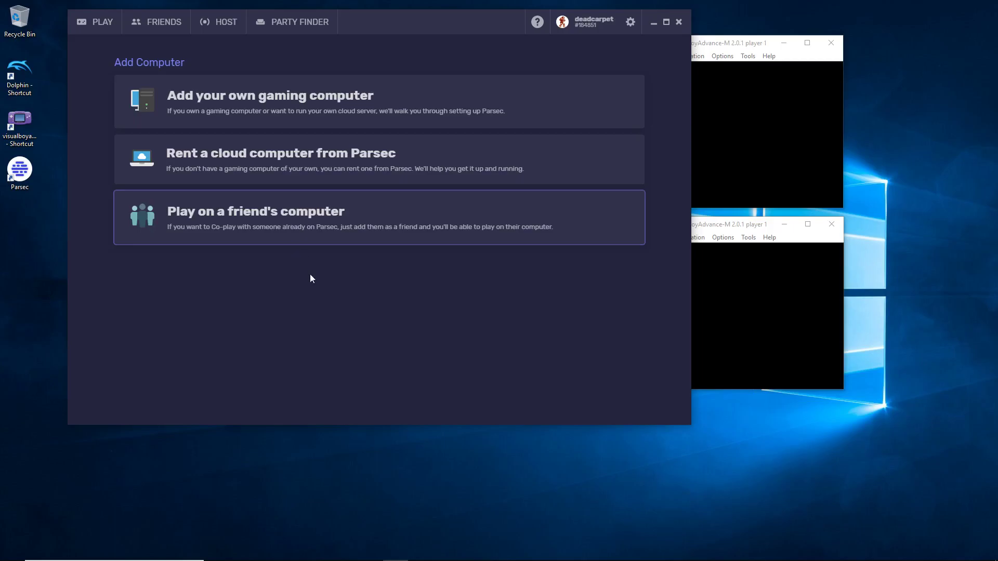
pyautogui.click(110, 29)
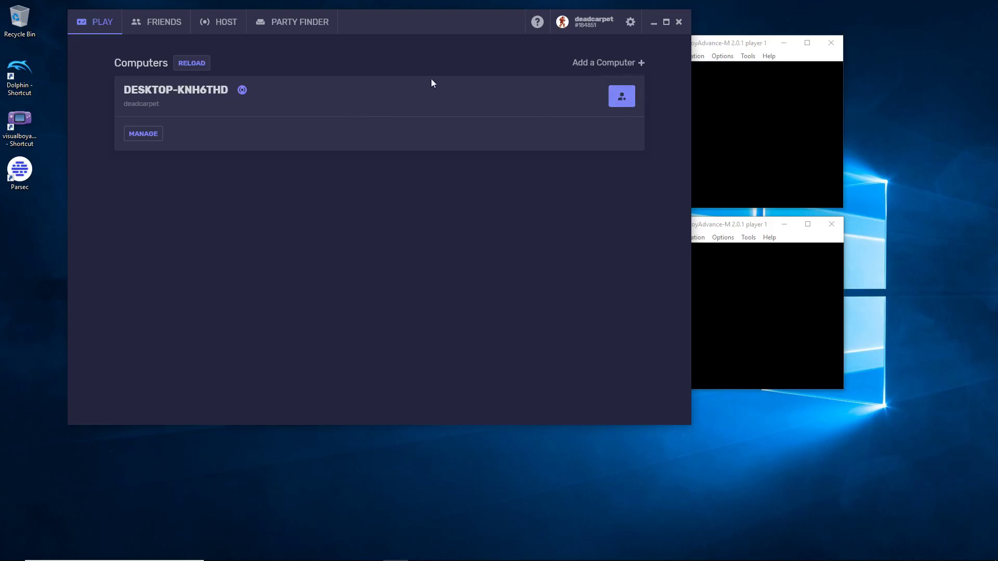
# View the invite link for DESKTOP-KNH6THD, dismiss it, and drag Parsec off to the right
pyautogui.click(613, 97)
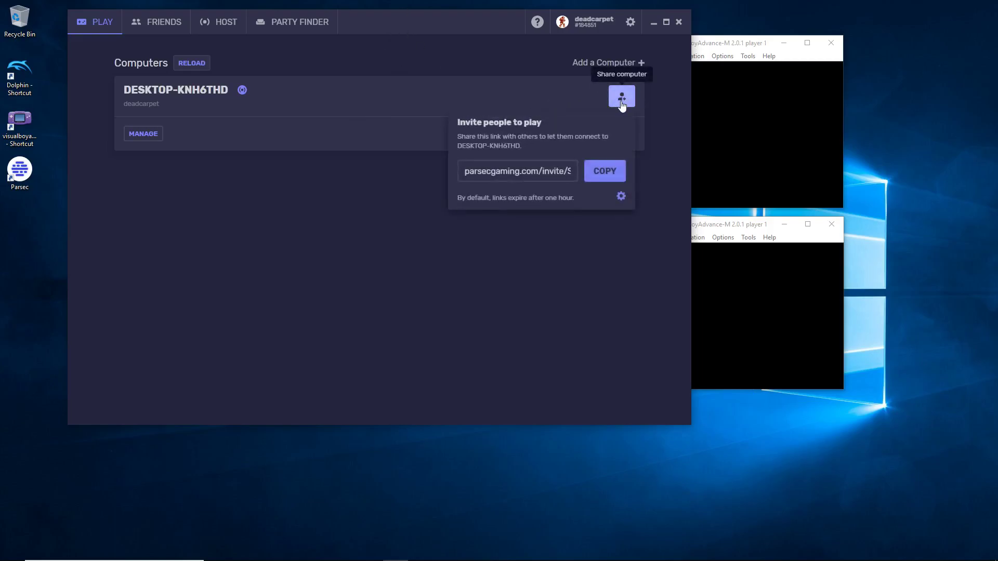
pyautogui.click(376, 214)
pyautogui.moveTo(409, 35); pyautogui.dragTo(997, 49)
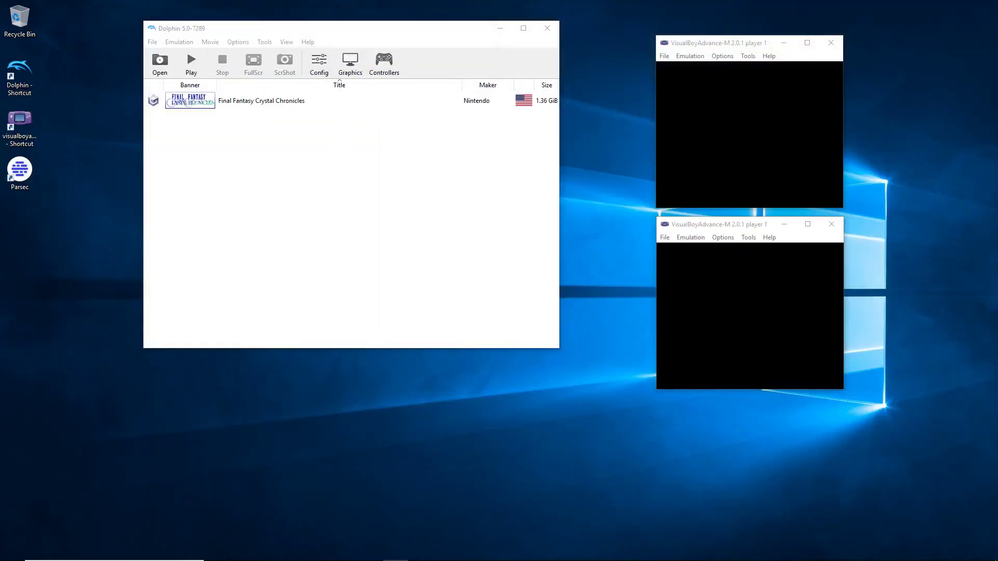
# Accept the waiting guest on Parsec's Host page, then minimize all windows with a window shake
pyautogui.hotkey('alt', 'Tab')
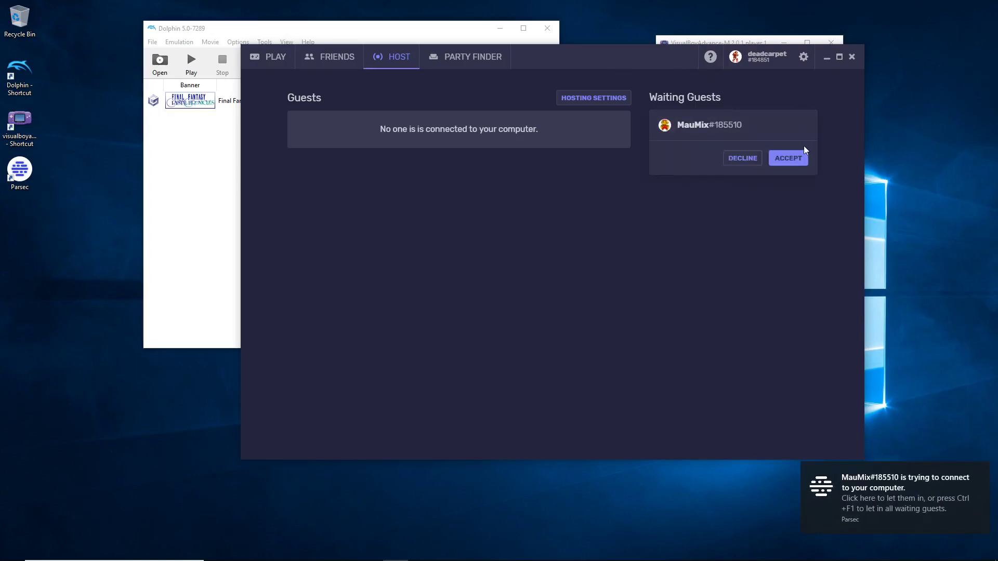
pyautogui.click(783, 166)
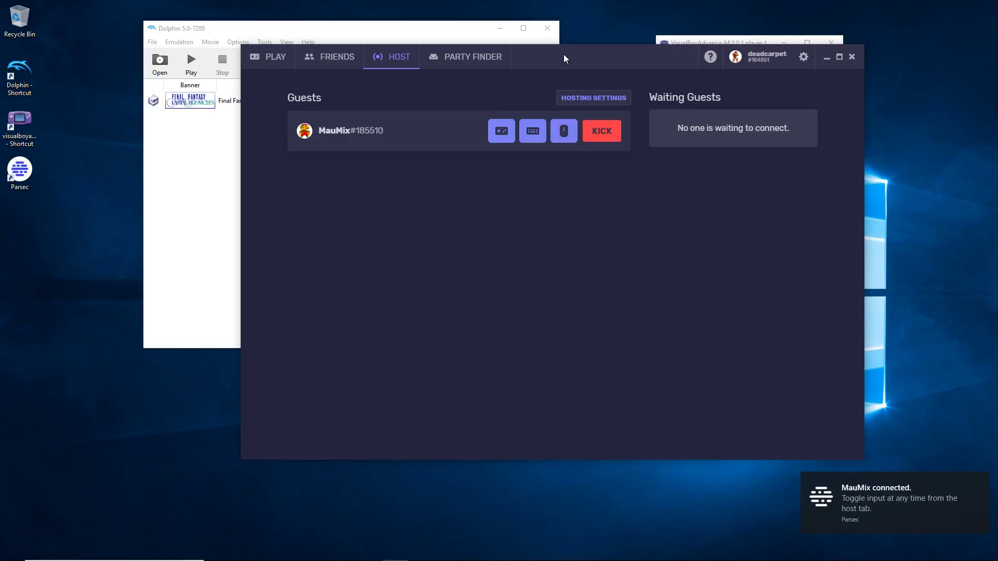
pyautogui.moveTo(592, 52); pyautogui.dragTo(559, 61)
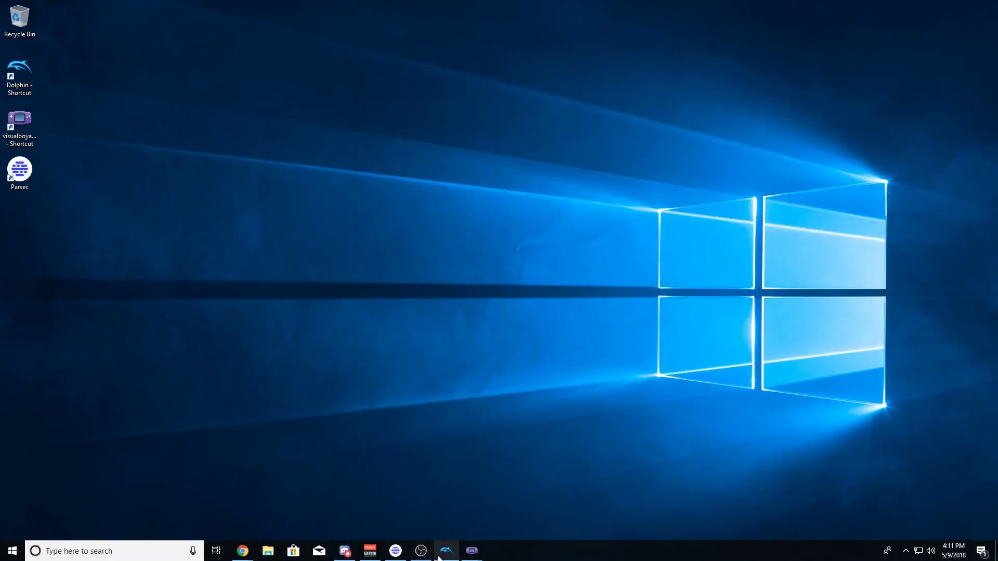
# Restore Dolphin and both VisualBoyAdvance-M windows from the taskbar
pyautogui.click(441, 557)
pyautogui.moveTo(472, 551)
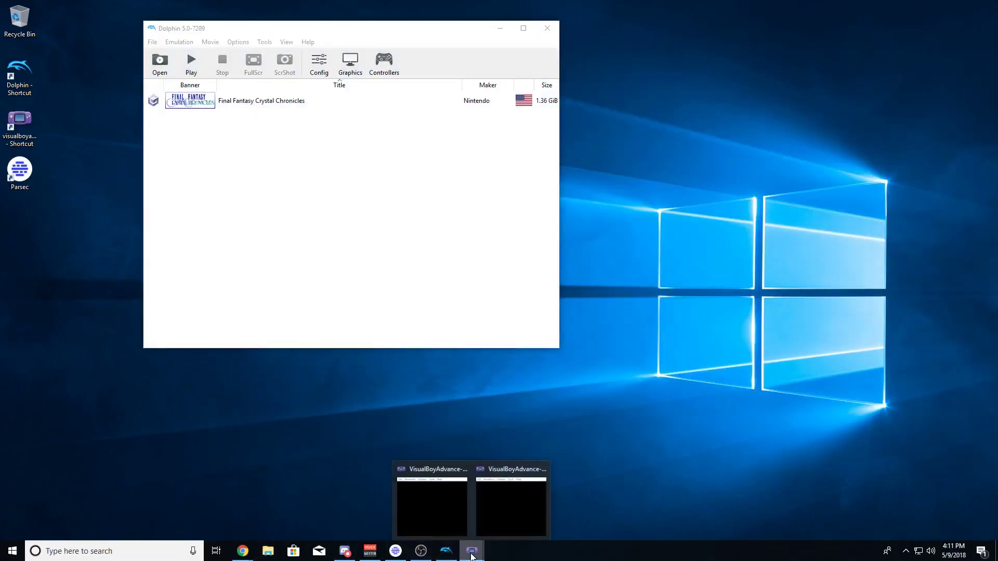
pyautogui.click(451, 526)
pyautogui.click(496, 522)
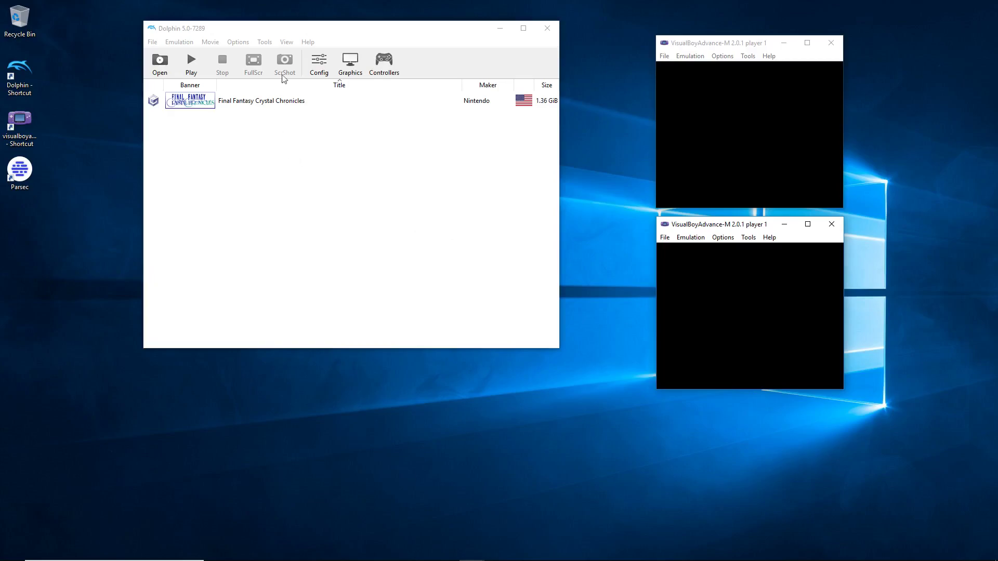
# Start Final Fantasy Crystal Chronicles from Dolphin's game list and move its game window up-left
pyautogui.moveTo(323, 30); pyautogui.dragTo(301, 24)
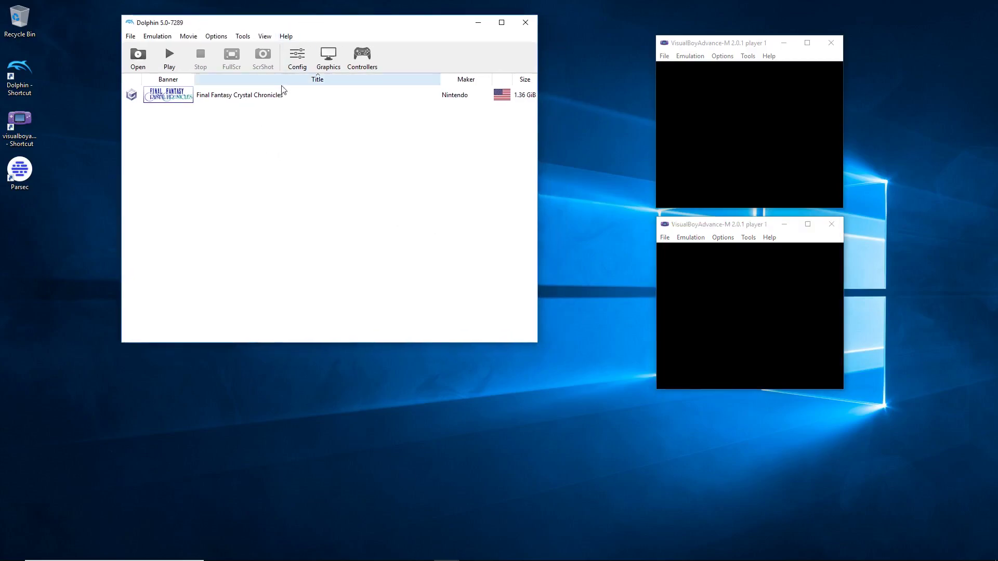
pyautogui.doubleClick(243, 102)
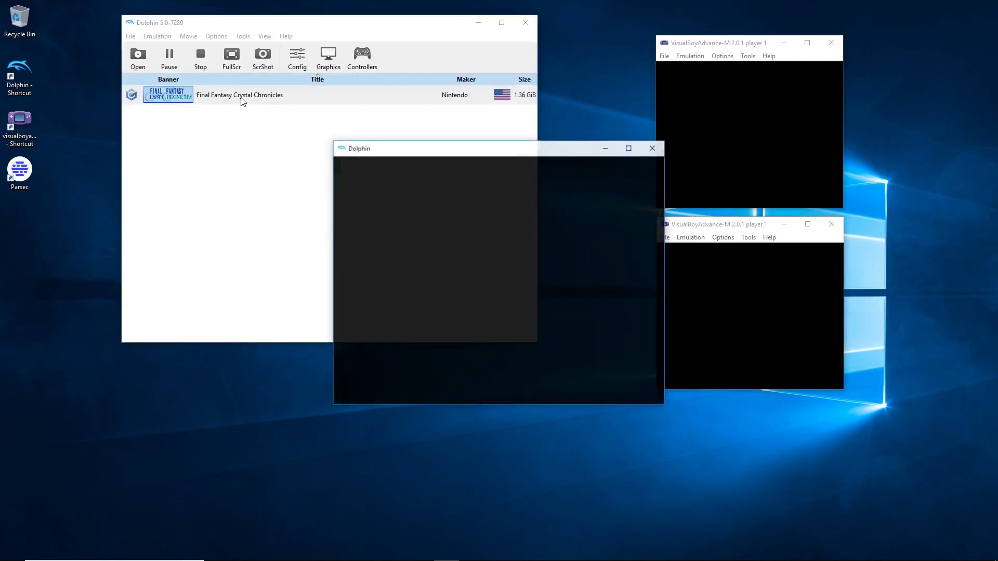
pyautogui.moveTo(463, 150); pyautogui.dragTo(320, 52)
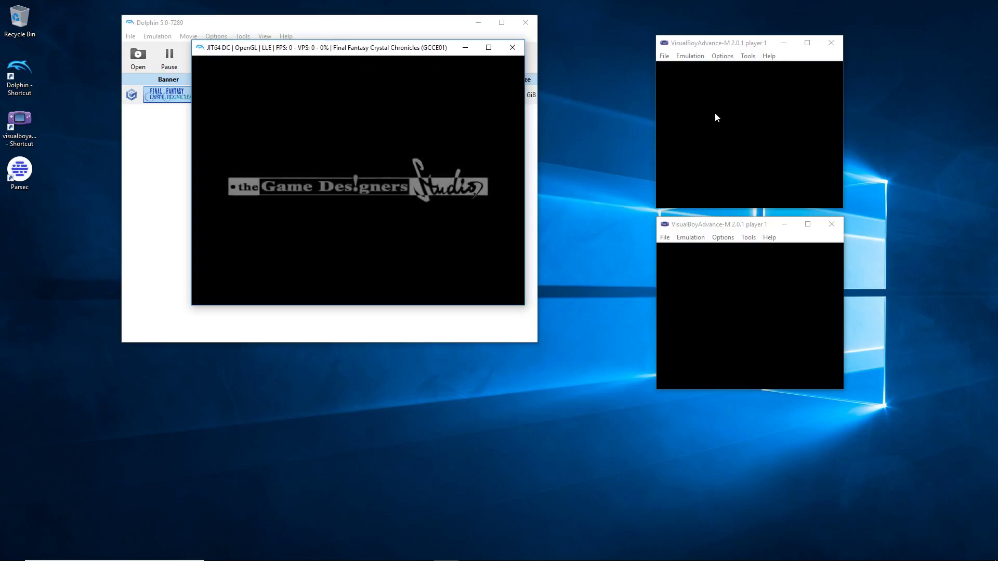
# Load Game Boy Advance (W).gba in the first VisualBoyAdvance-M window and arrange both windows at the right
pyautogui.click(663, 57)
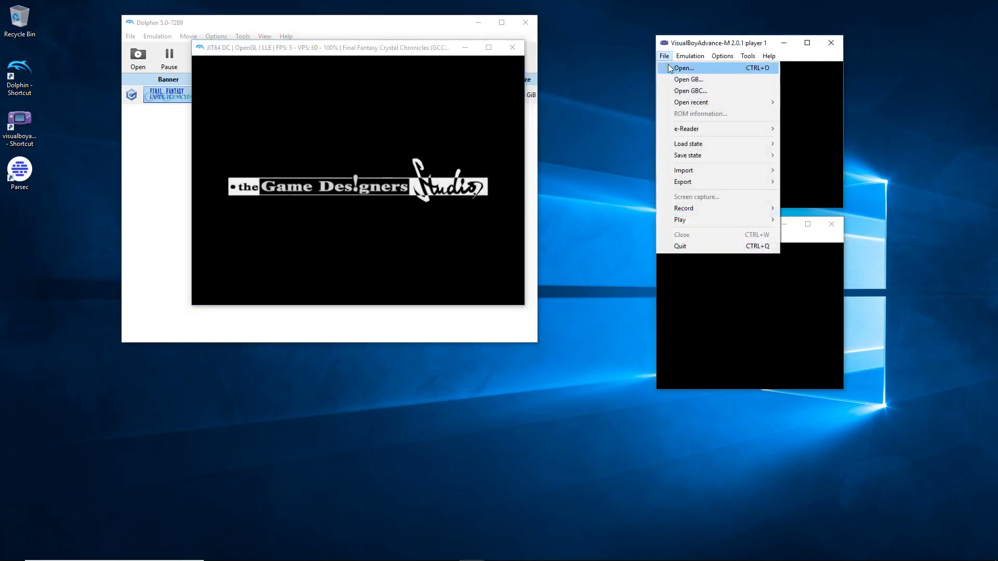
pyautogui.click(676, 68)
pyautogui.doubleClick(775, 144)
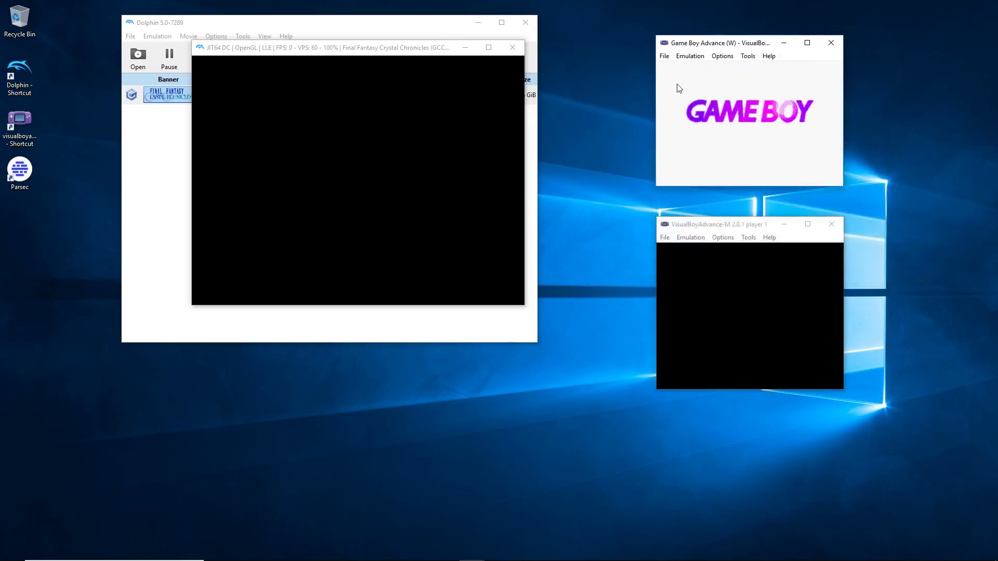
pyautogui.click(664, 56)
pyautogui.press('Escape')
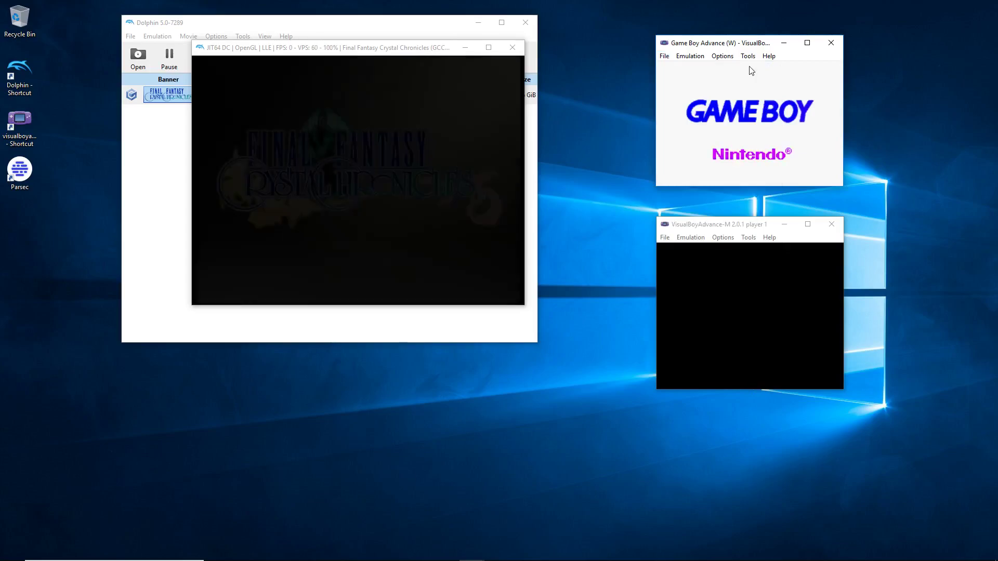
pyautogui.moveTo(711, 43); pyautogui.dragTo(769, 18)
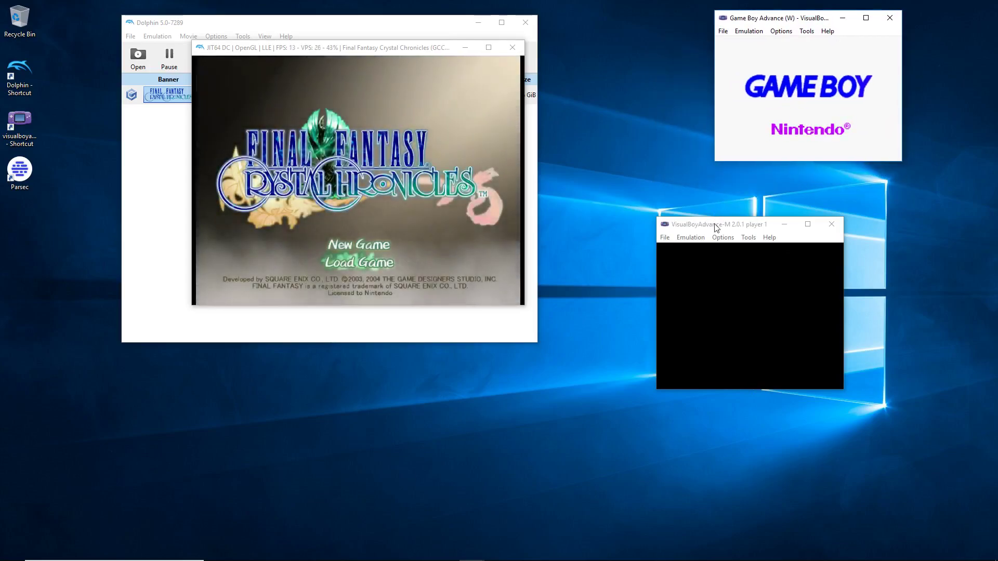
pyautogui.moveTo(716, 225); pyautogui.dragTo(776, 201)
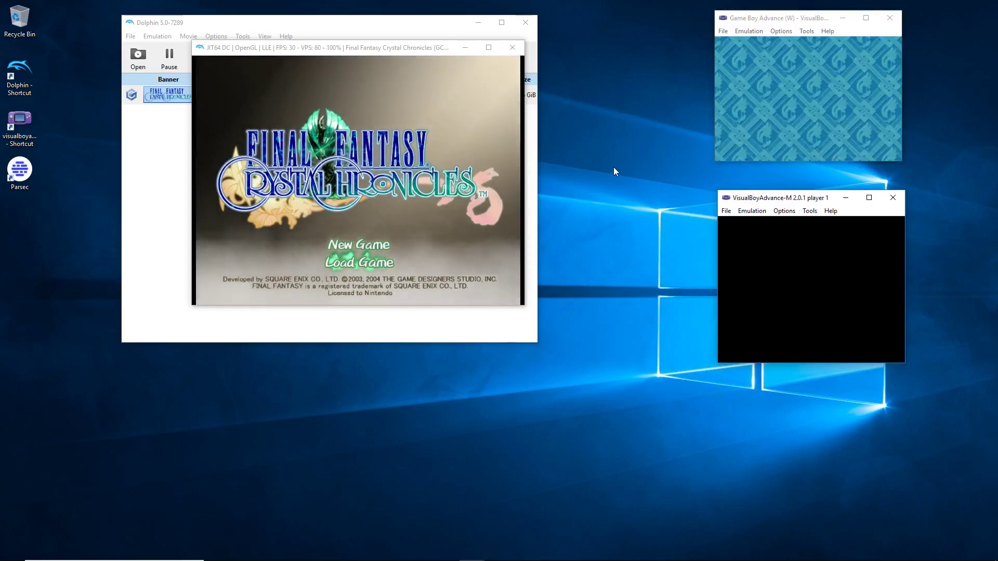
# Load Game Boy Advance (W).gba in the second VisualBoyAdvance-M window
pyautogui.click(728, 213)
pyautogui.click(735, 220)
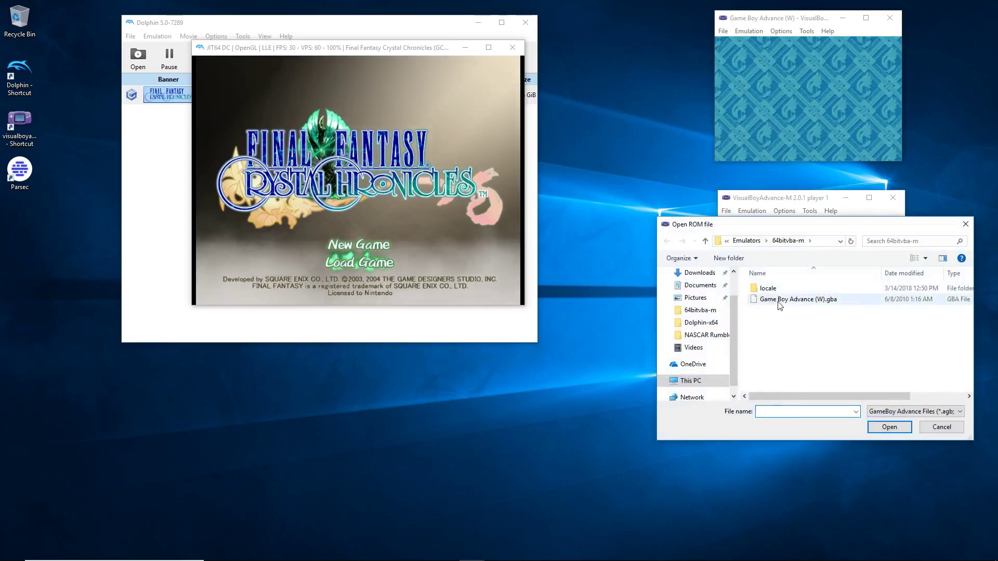
pyautogui.doubleClick(785, 299)
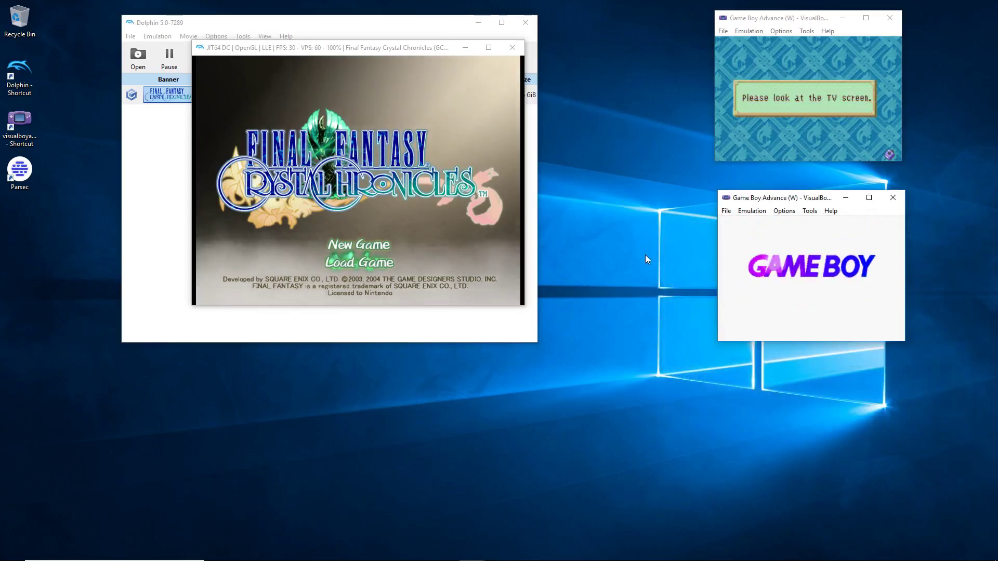
# Dismiss Dolphin's Emulation menu without resetting and drag the game library window aside
pyautogui.click(159, 190)
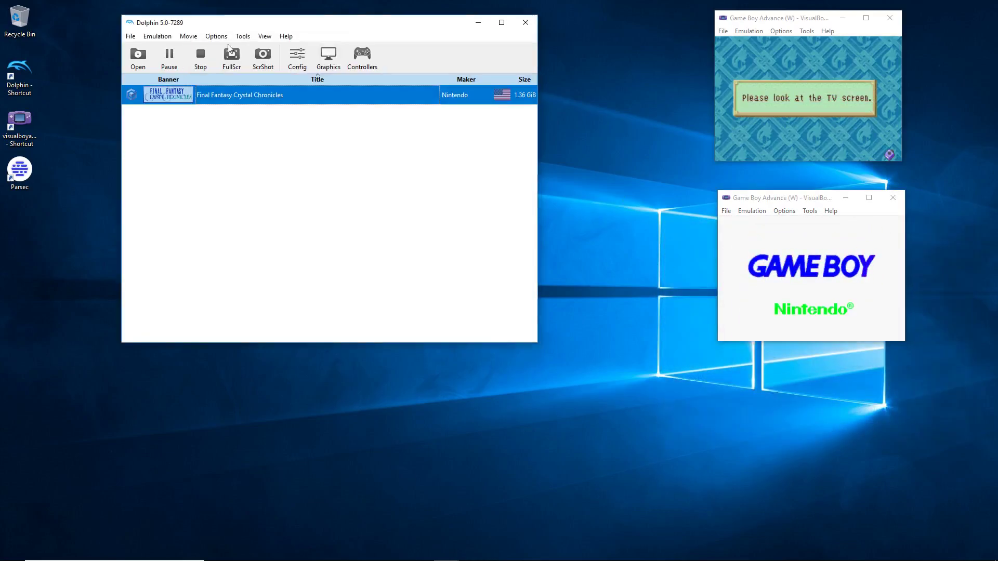
pyautogui.click(158, 37)
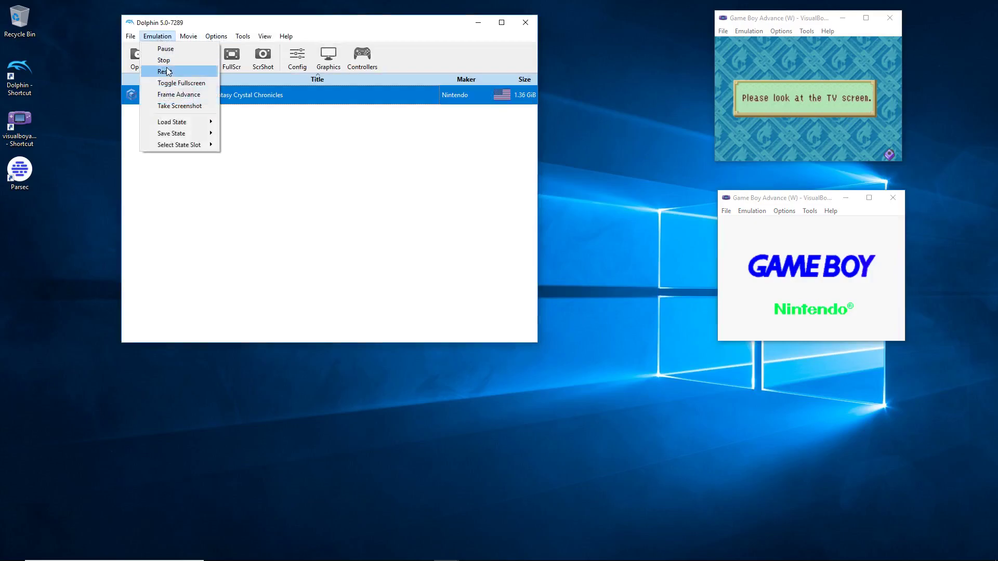
pyautogui.click(557, 171)
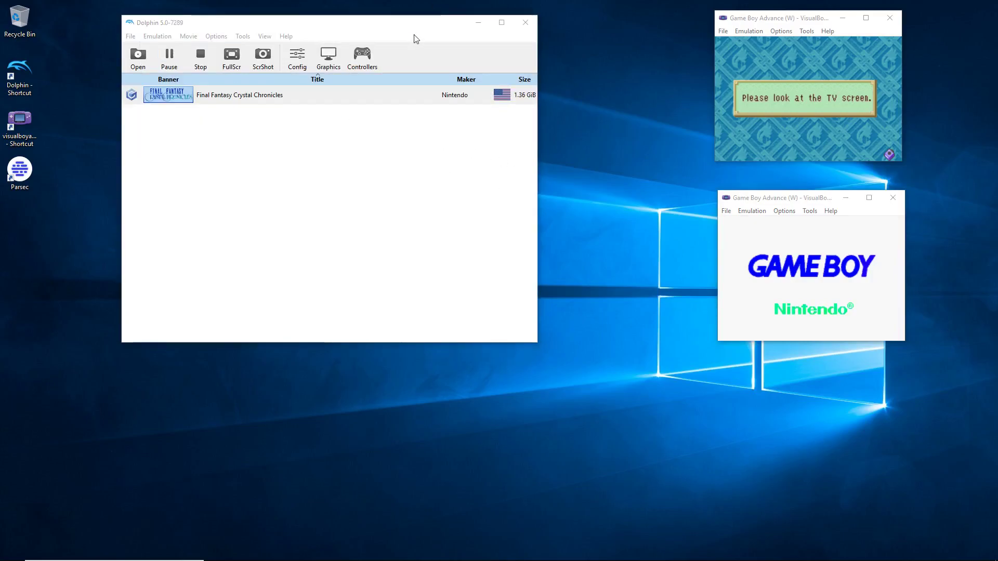
pyautogui.moveTo(413, 29); pyautogui.dragTo(438, 52)
# Bring the game render window forward, then switch focus between it and the blue-screen GBA
pyautogui.click(487, 148)
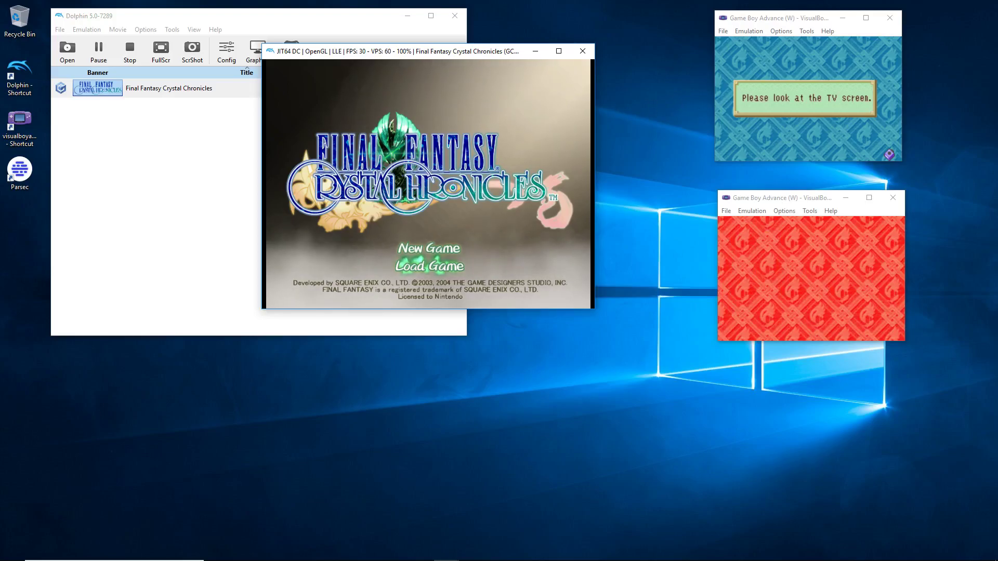
pyautogui.hotkey('alt', 'Tab')
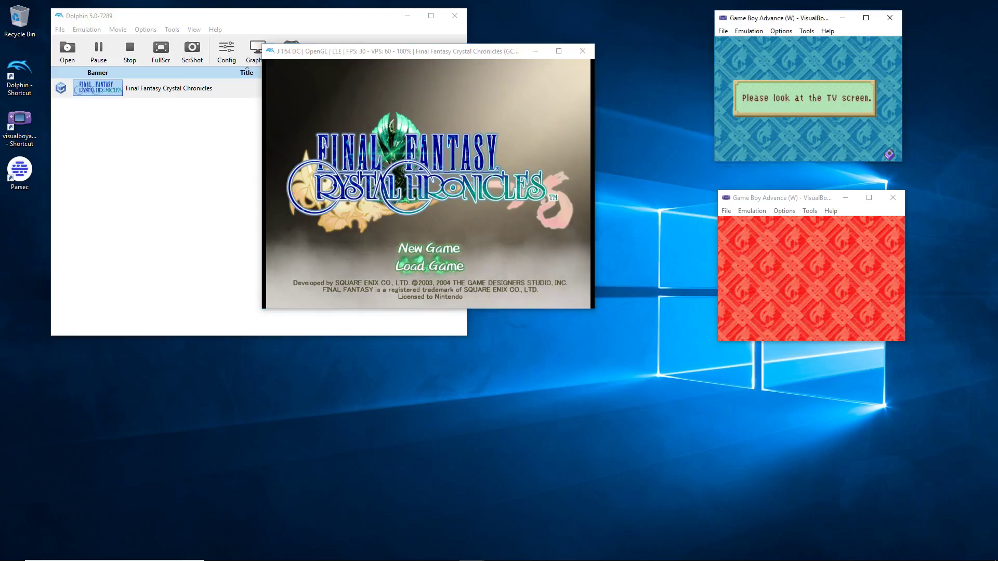
pyautogui.click(409, 168)
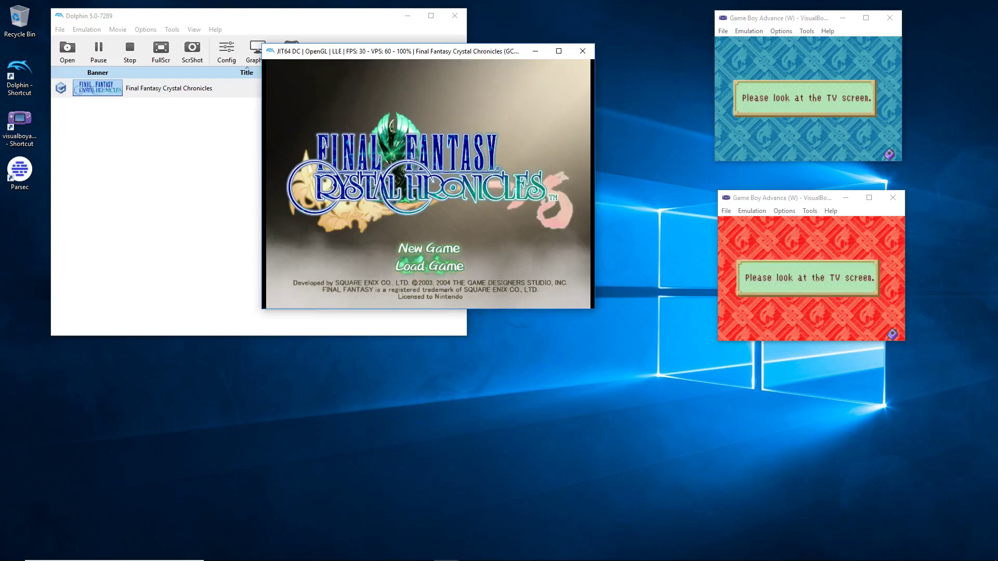
pyautogui.hotkey('alt', 'Tab')
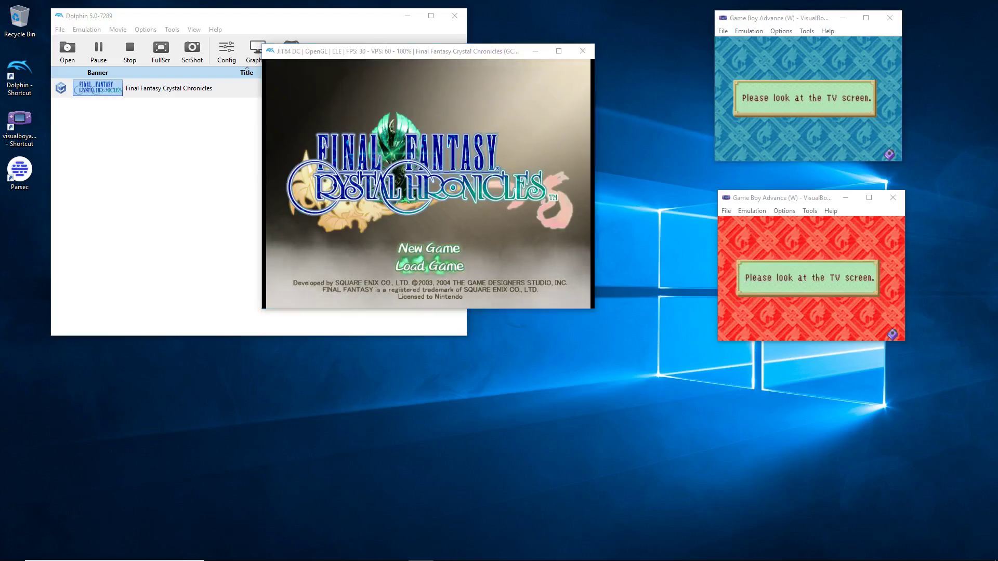
pyautogui.click(479, 199)
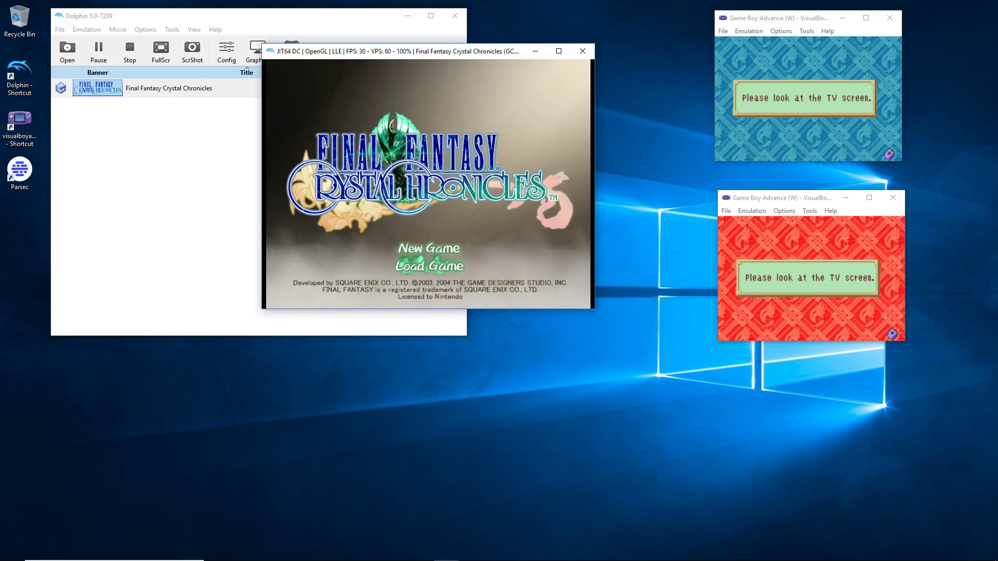
pyautogui.click(839, 34)
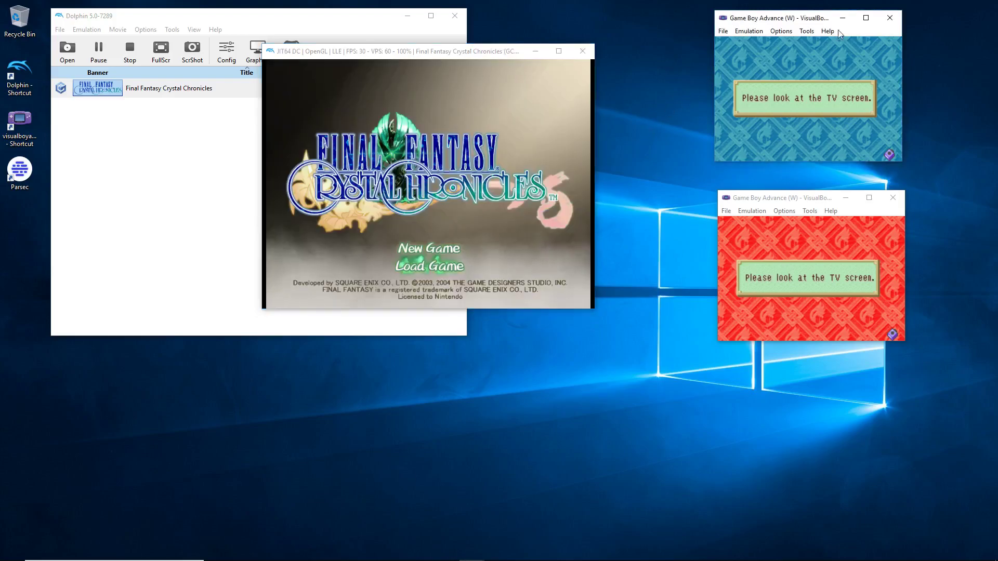
# Bind the blue-screen GBA's Player 1 Up/Down/Left/Right to Joy1 hat and axis inputs and save
pyautogui.click(782, 32)
pyautogui.moveTo(813, 79)
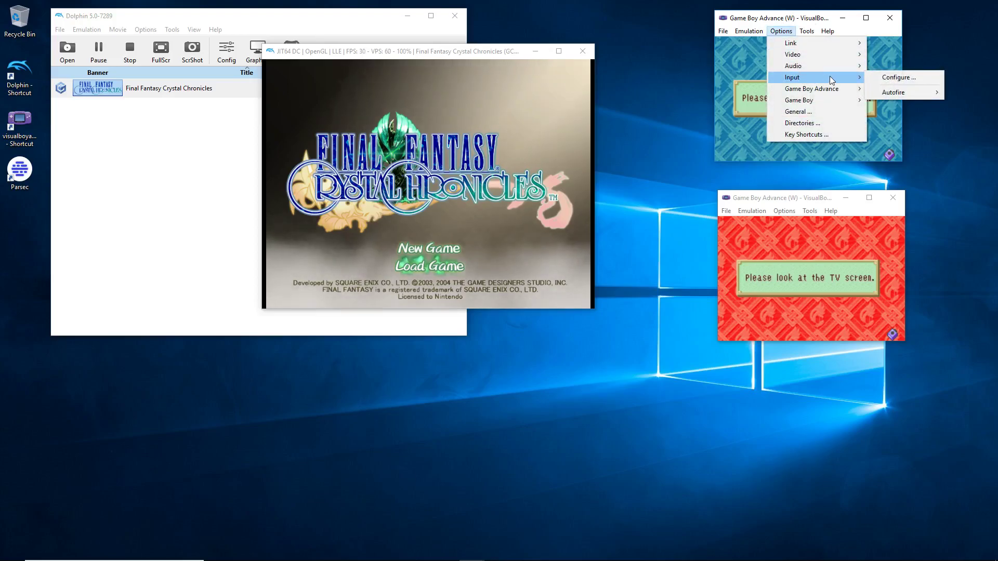
pyautogui.click(895, 78)
pyautogui.click(176, 187)
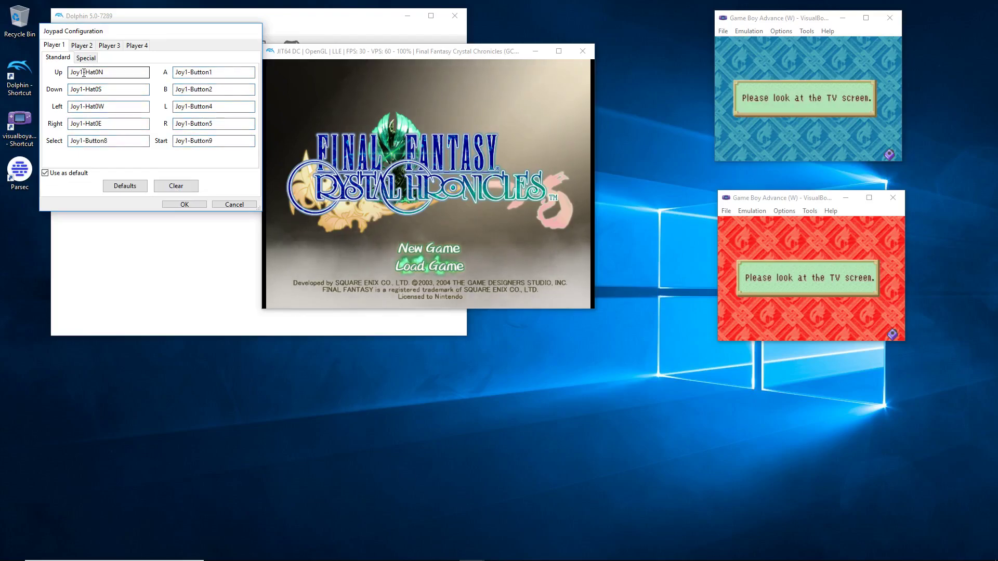
pyautogui.hotkey('shift', 'Tab')
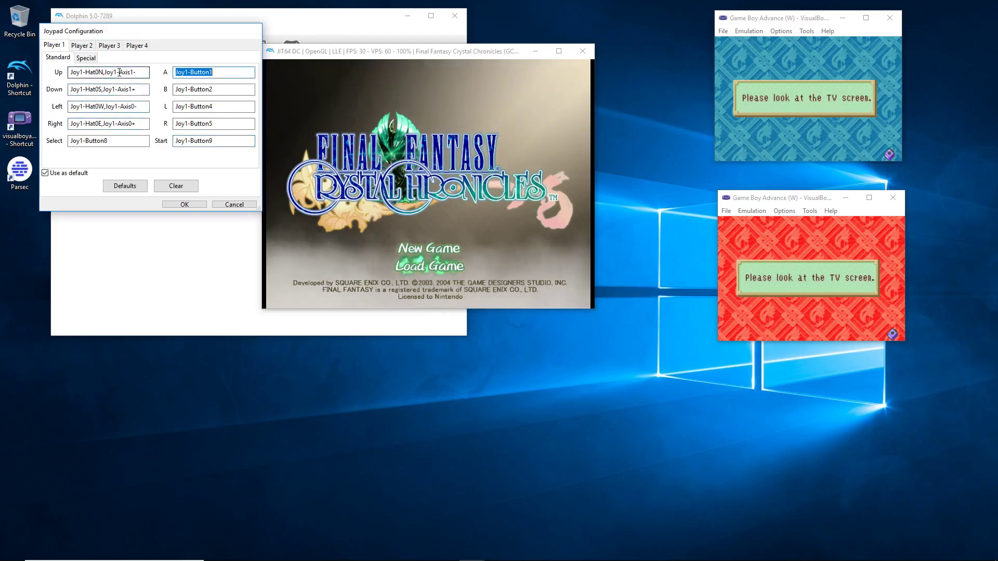
pyautogui.click(186, 207)
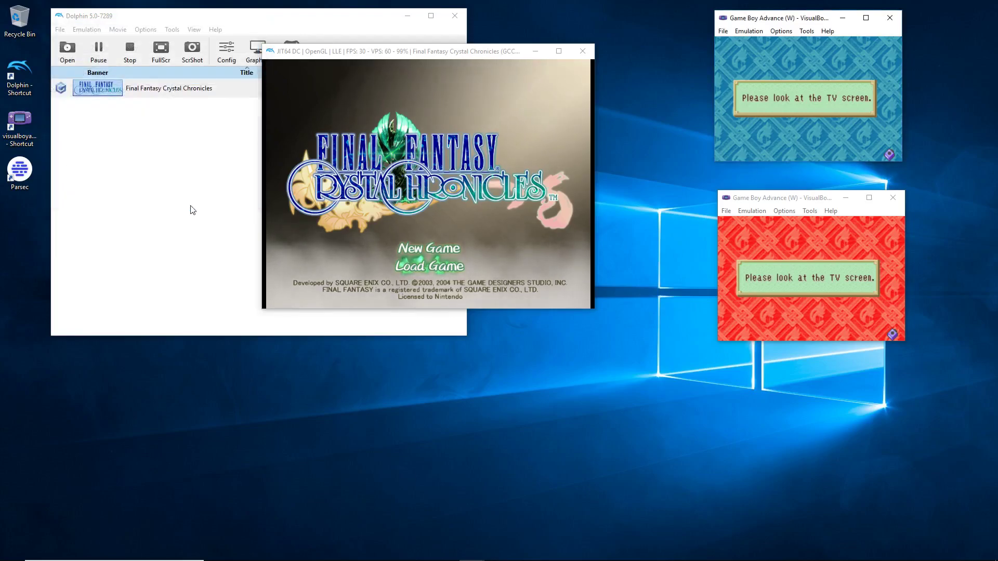
# Clear all Player 1 joypad bindings on the red-screen GBA and save with OK
pyautogui.hotkey('alt', 'Tab')
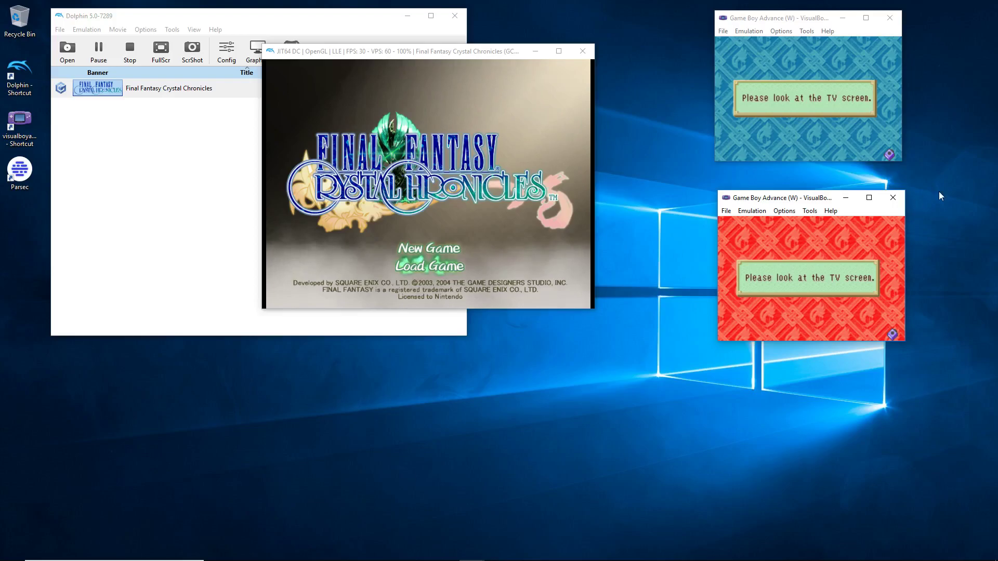
pyautogui.click(810, 211)
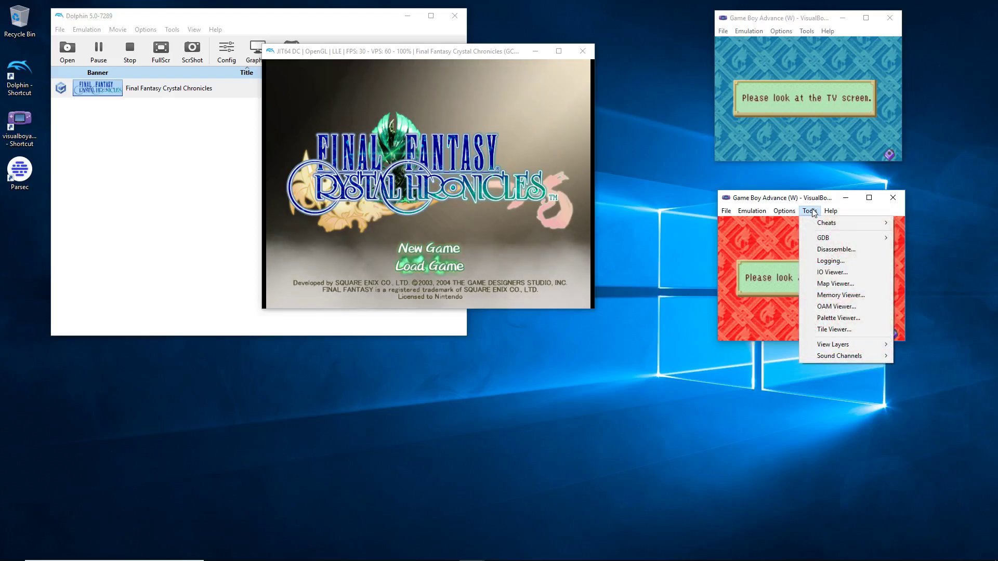
pyautogui.moveTo(826, 215)
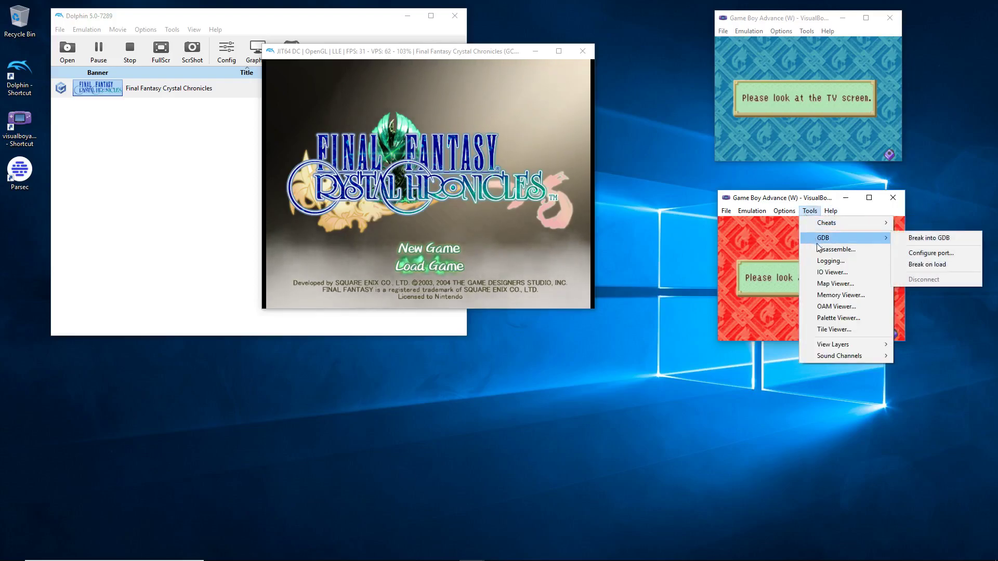
pyautogui.click(810, 211)
pyautogui.click(809, 211)
pyautogui.moveTo(783, 211)
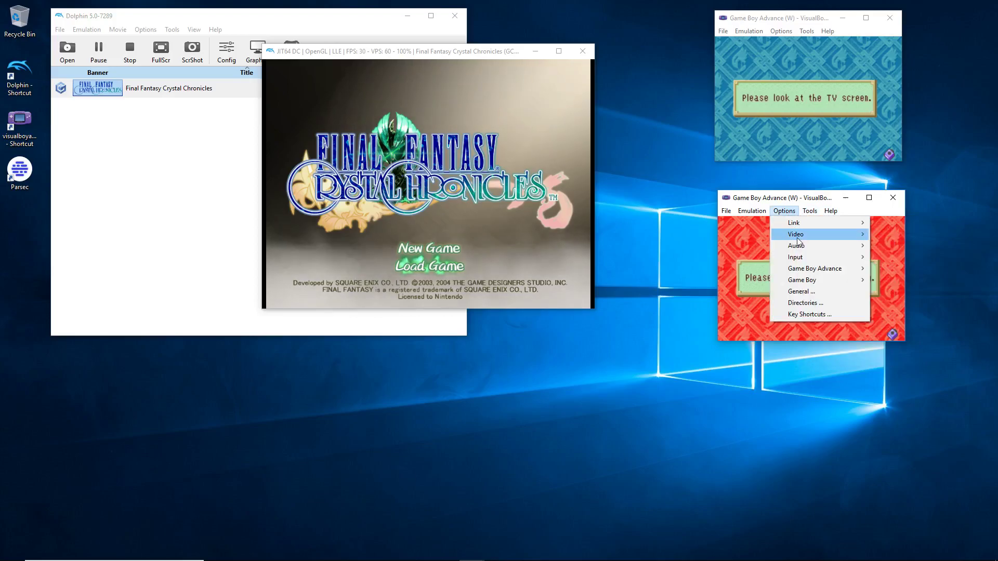
pyautogui.moveTo(804, 260)
pyautogui.click(892, 257)
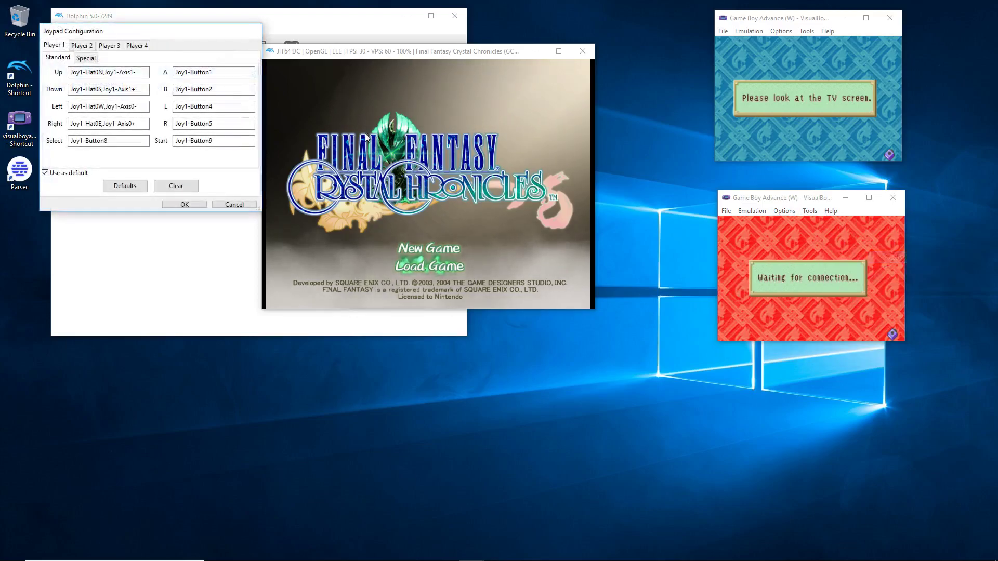
pyautogui.click(179, 186)
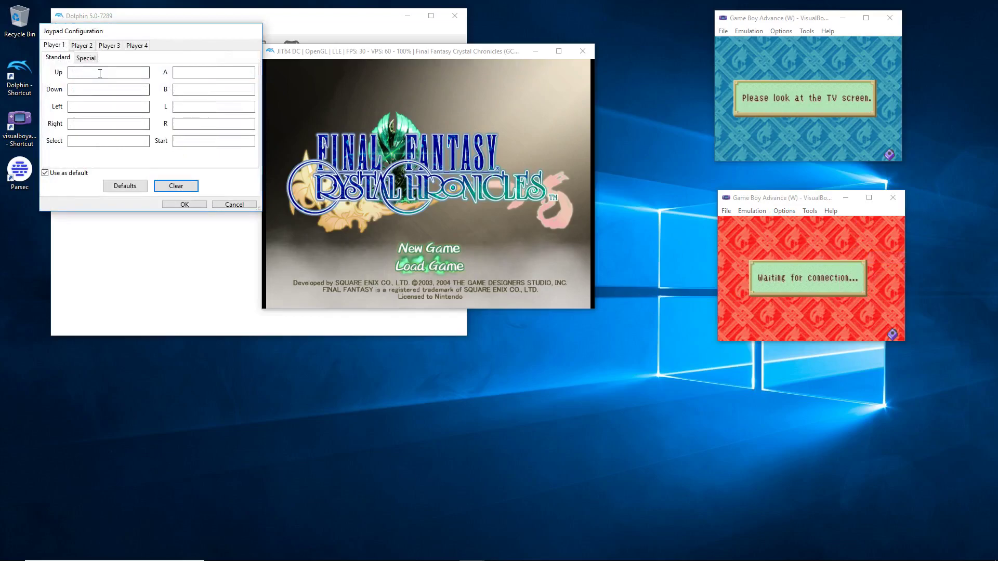
pyautogui.moveTo(150, 31); pyautogui.dragTo(320, 46)
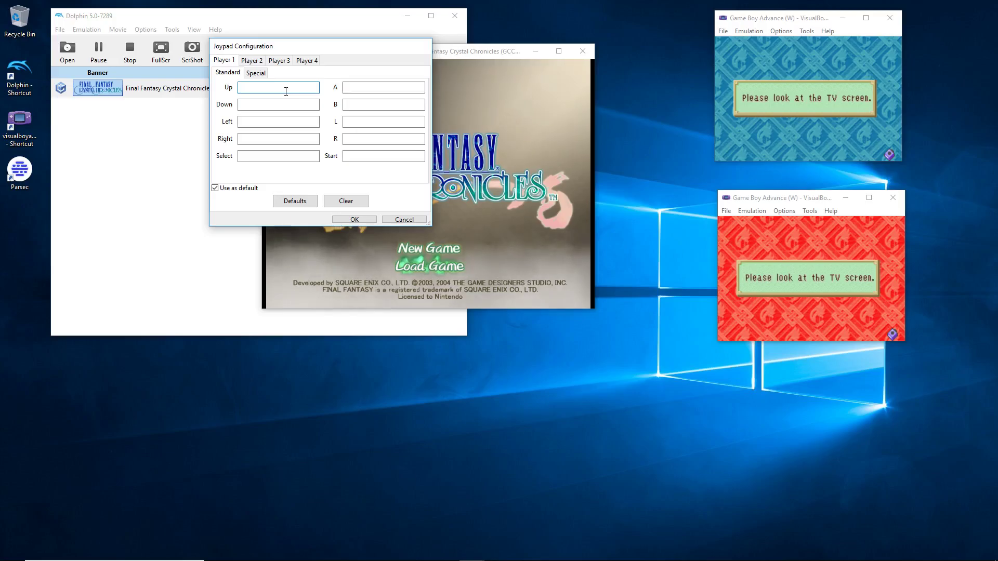
pyautogui.click(355, 219)
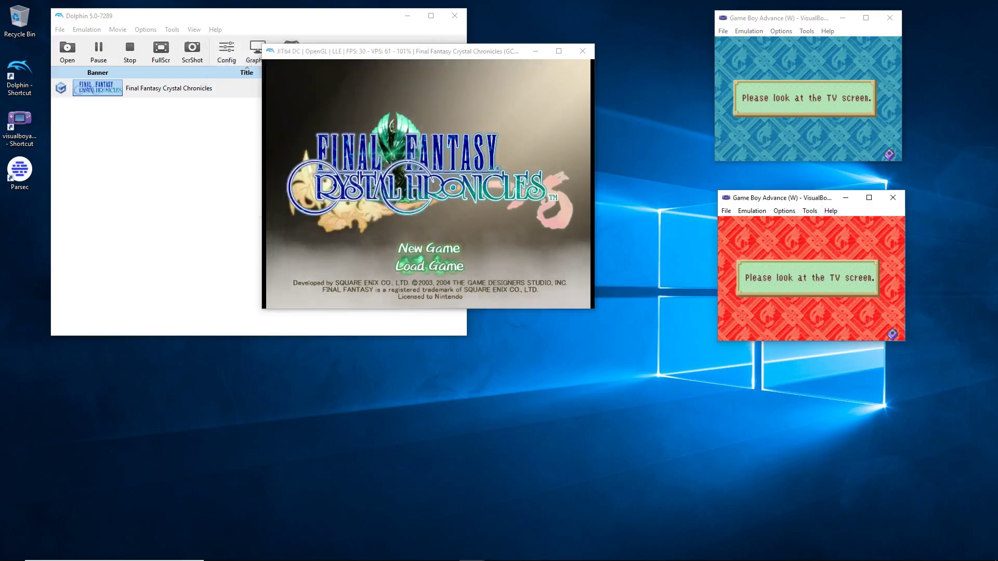
# Reopen its joypad configuration, clear the stray Up bindings, and cancel out
pyautogui.click(798, 214)
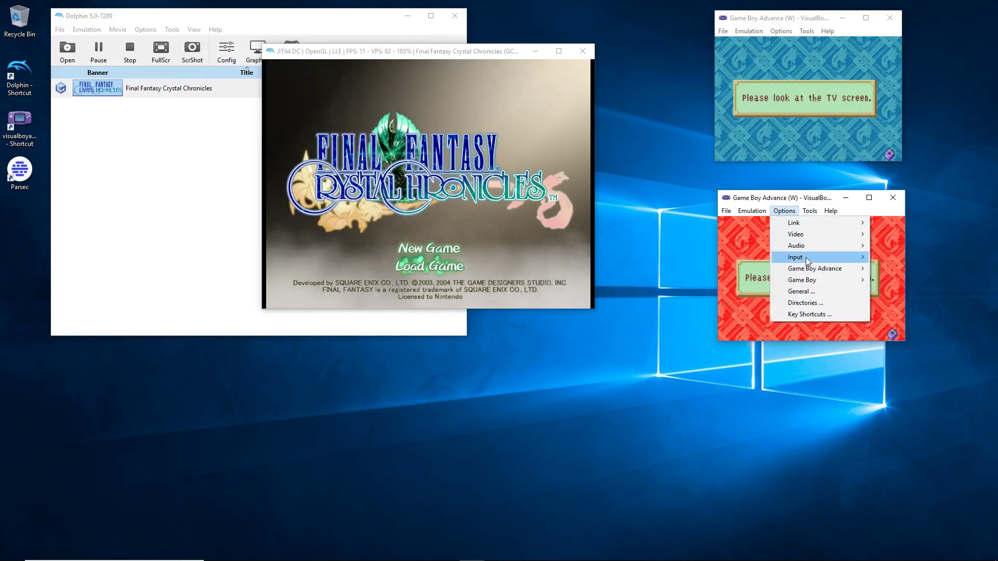
pyautogui.moveTo(808, 259)
pyautogui.click(879, 259)
pyautogui.click(253, 88)
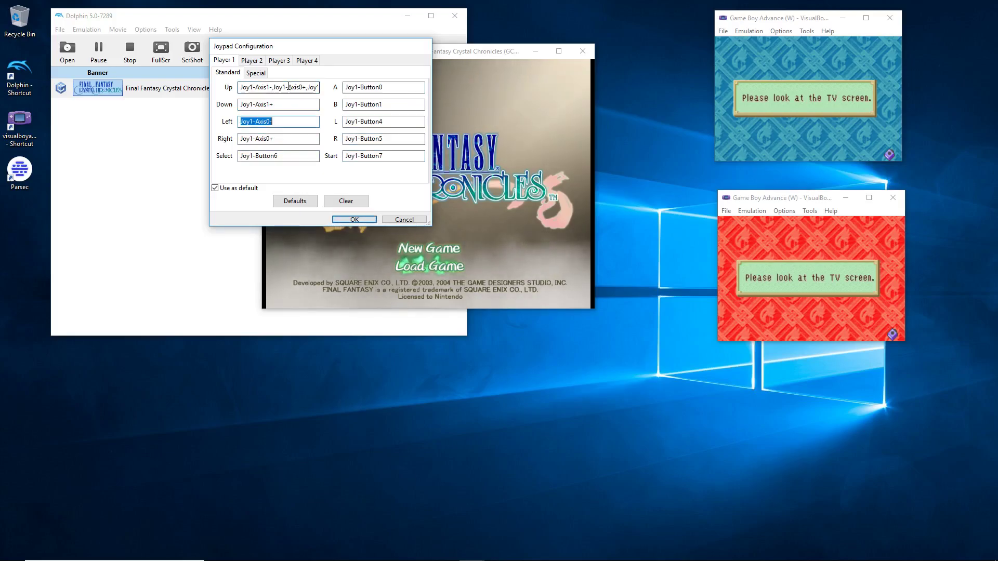
pyautogui.click(346, 201)
pyautogui.click(254, 86)
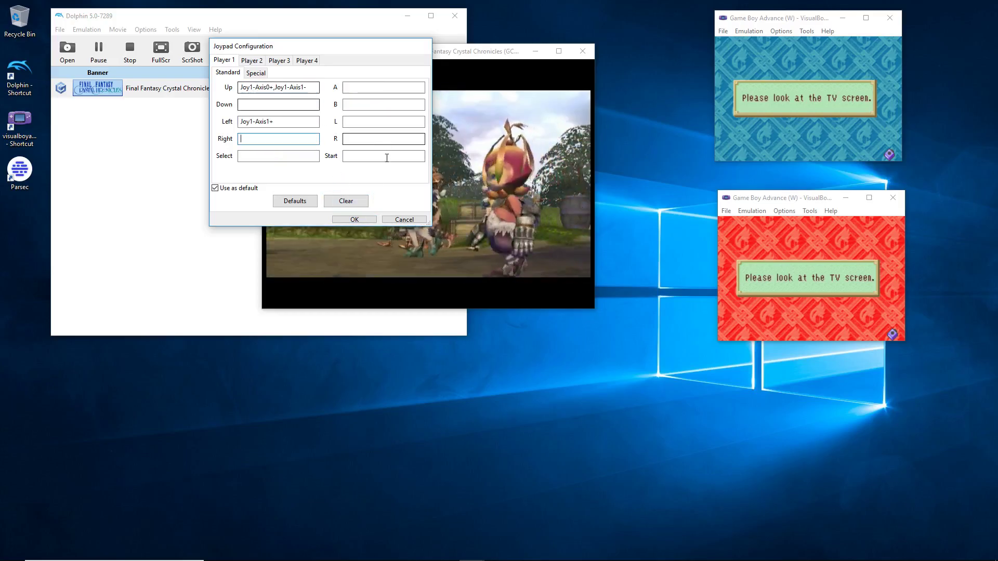
pyautogui.click(344, 202)
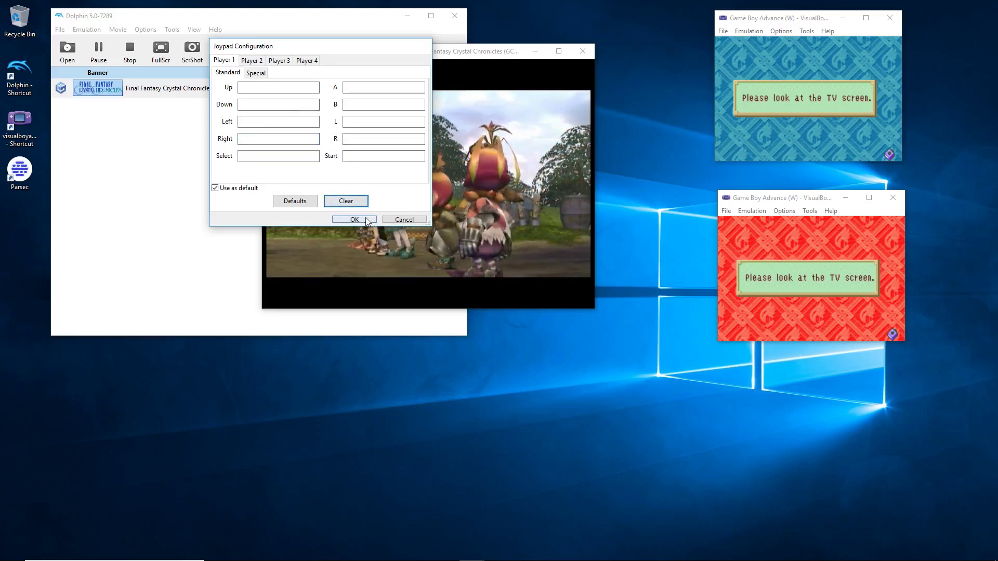
pyautogui.click(403, 219)
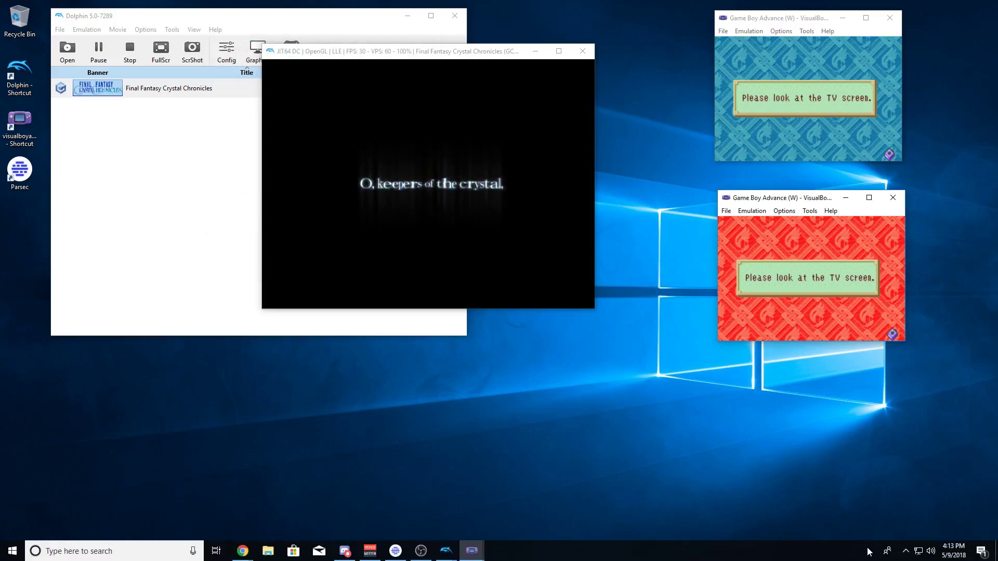
# Reset controllers from Parsec's tray icon menu and bring the red GBA window forward
pyautogui.click(906, 552)
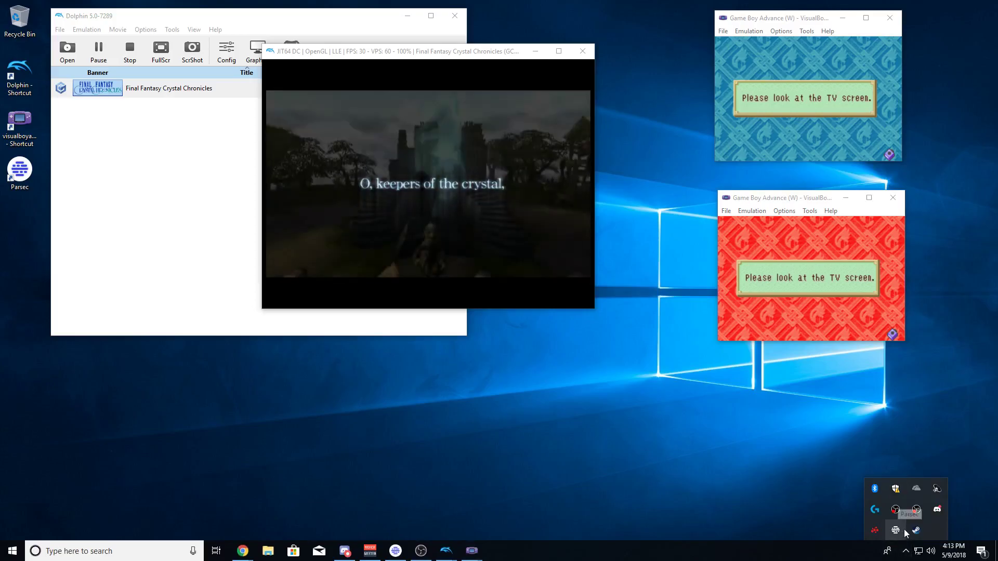
pyautogui.click(826, 558)
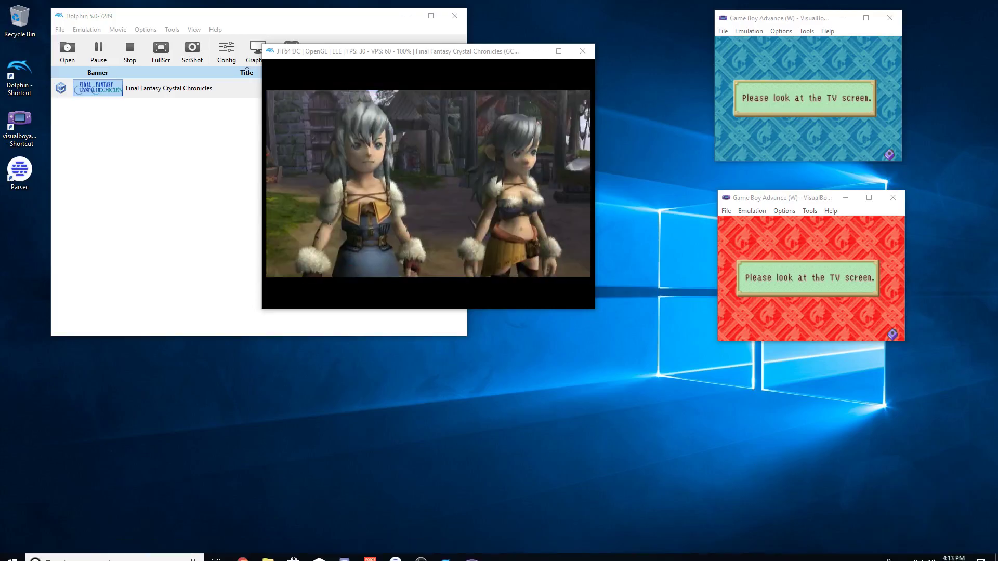
pyautogui.click(905, 552)
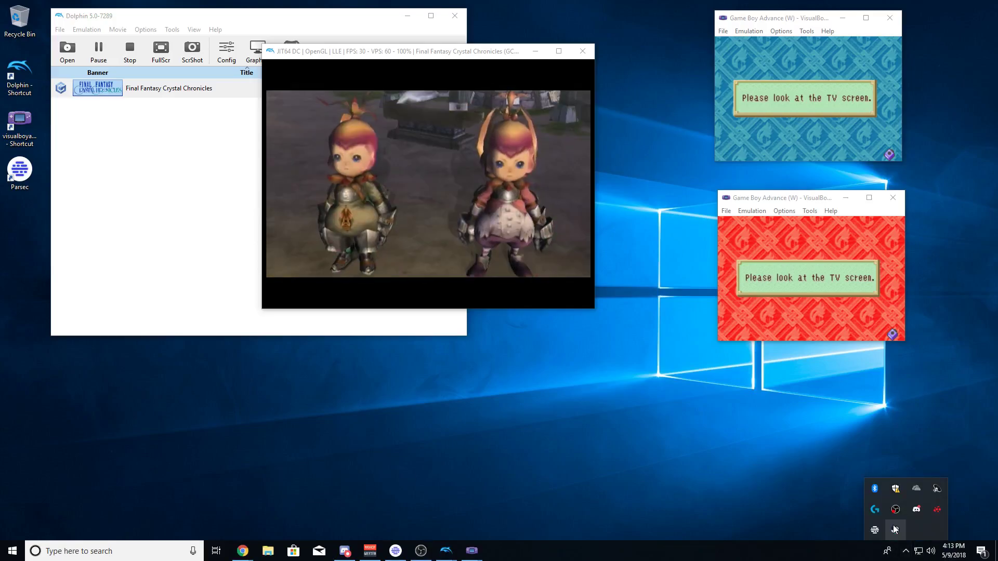
pyautogui.rightClick(875, 530)
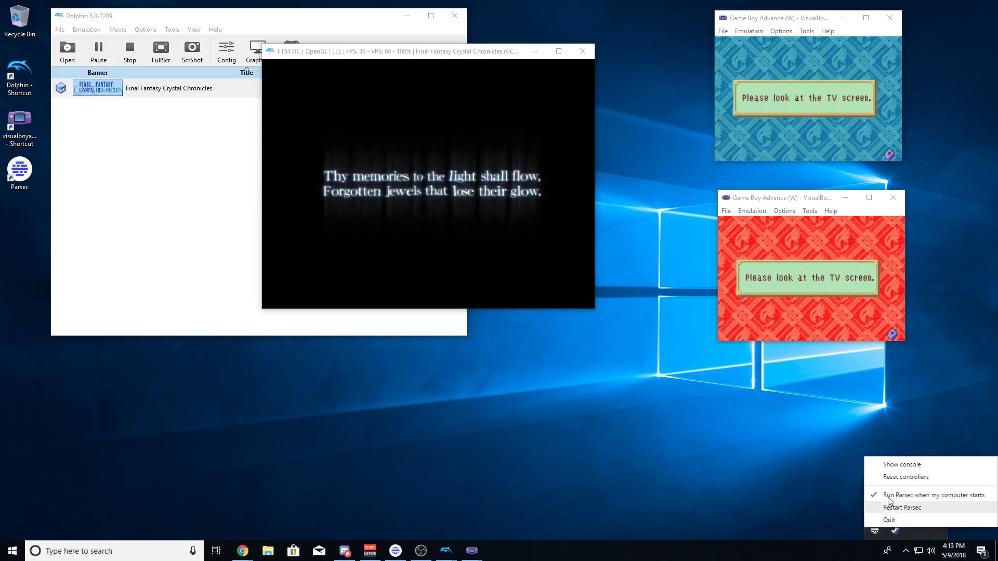
pyautogui.click(891, 477)
pyautogui.click(787, 207)
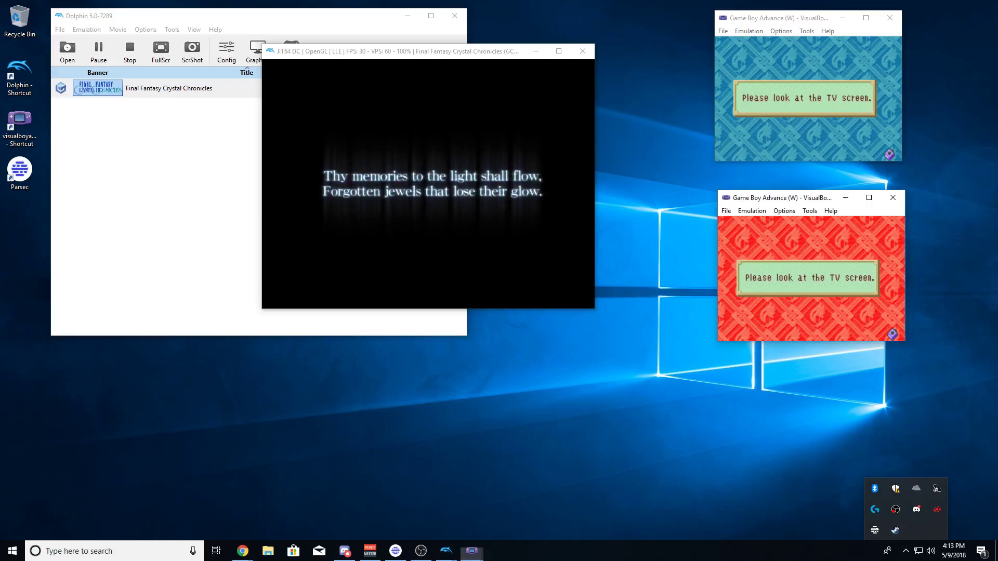
# Set the red GBA's Player 1 Up/Down/Left/Right to Joy1 axis bindings and save with OK
pyautogui.click(784, 210)
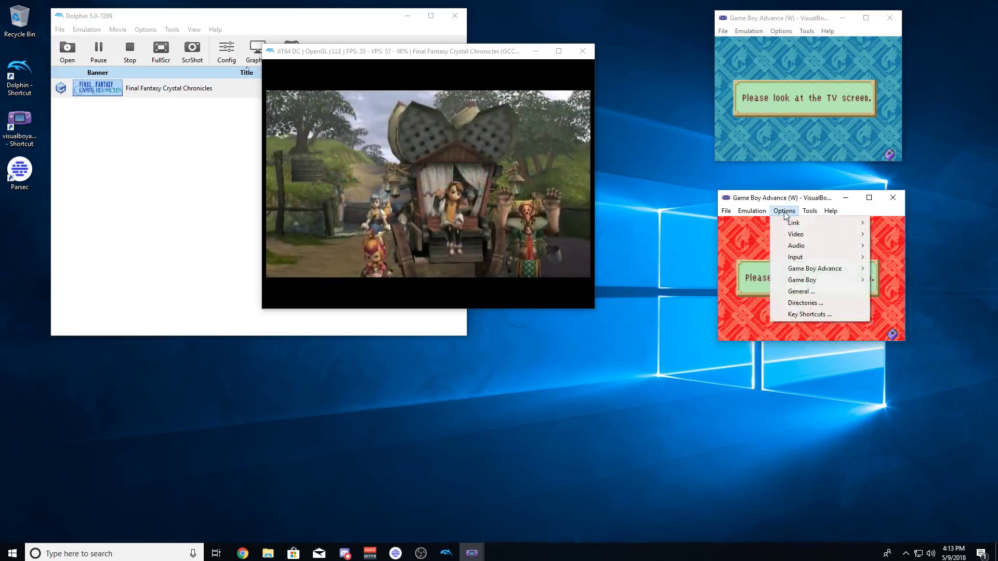
pyautogui.moveTo(832, 258)
pyautogui.click(886, 259)
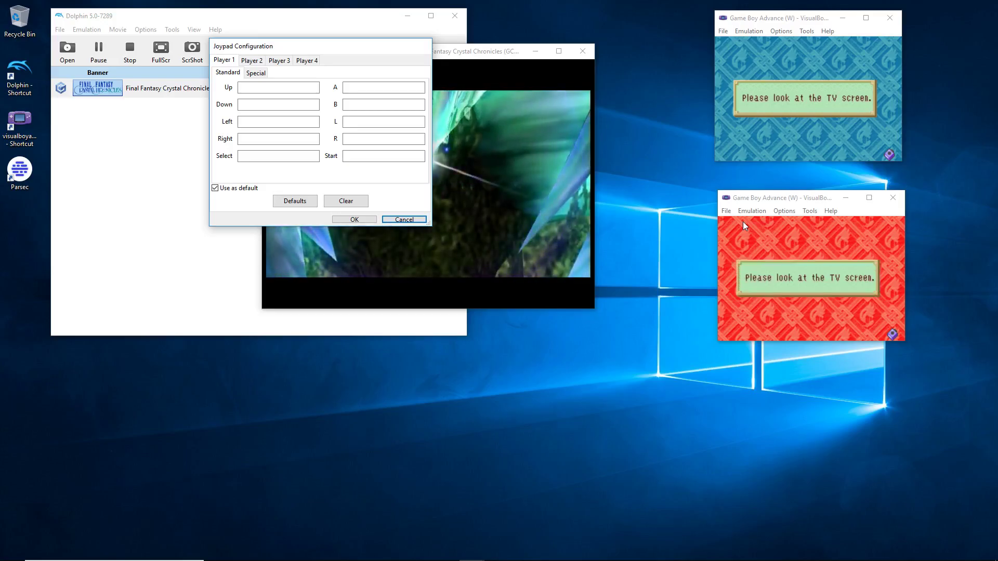
pyautogui.click(266, 88)
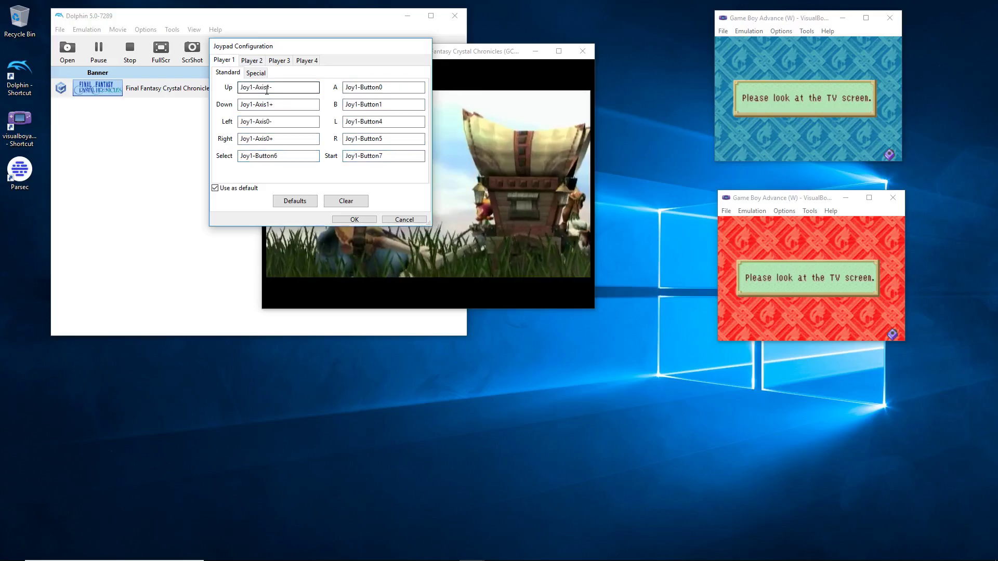
pyautogui.moveTo(267, 90); pyautogui.dragTo(264, 89)
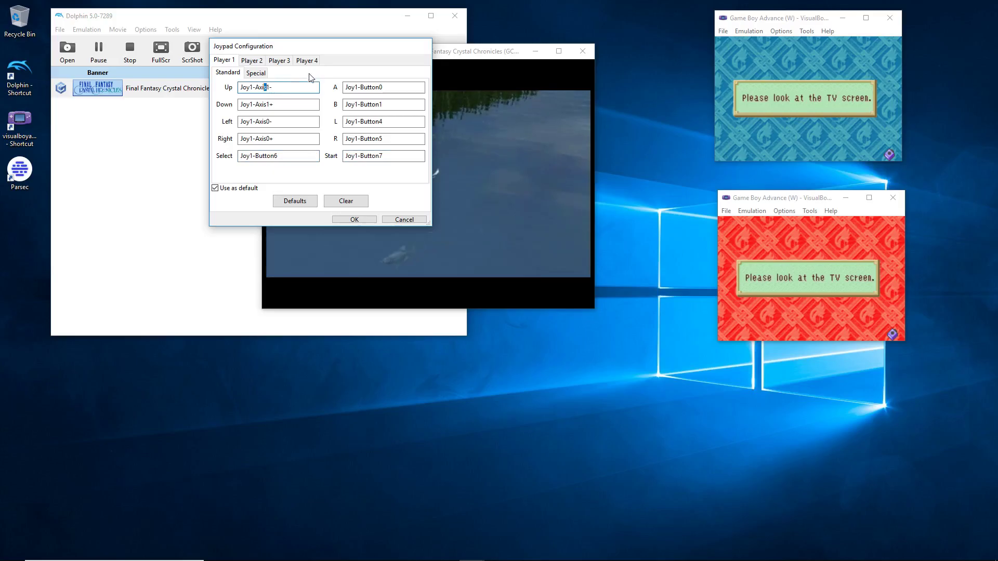
pyautogui.click(299, 89)
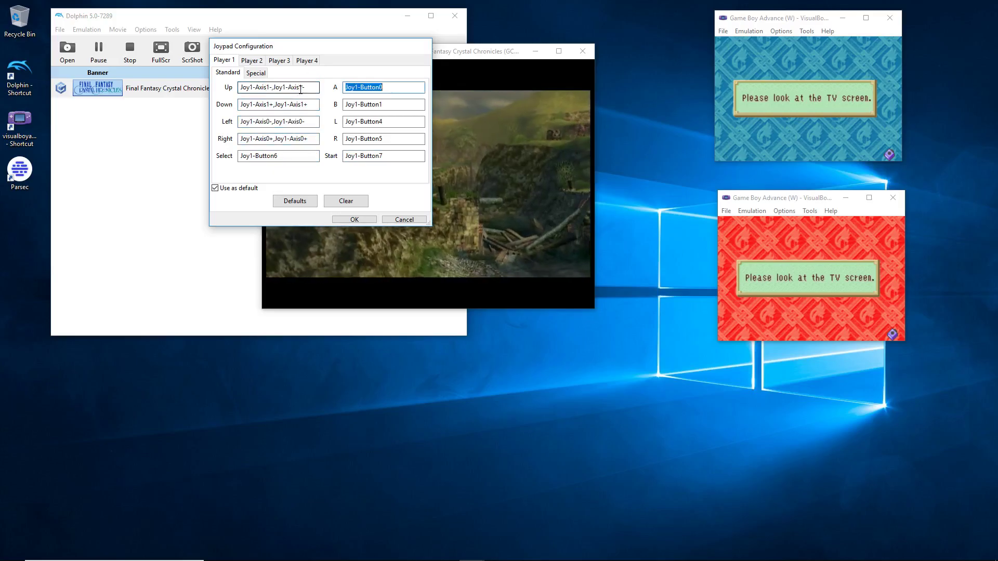
pyautogui.click(364, 221)
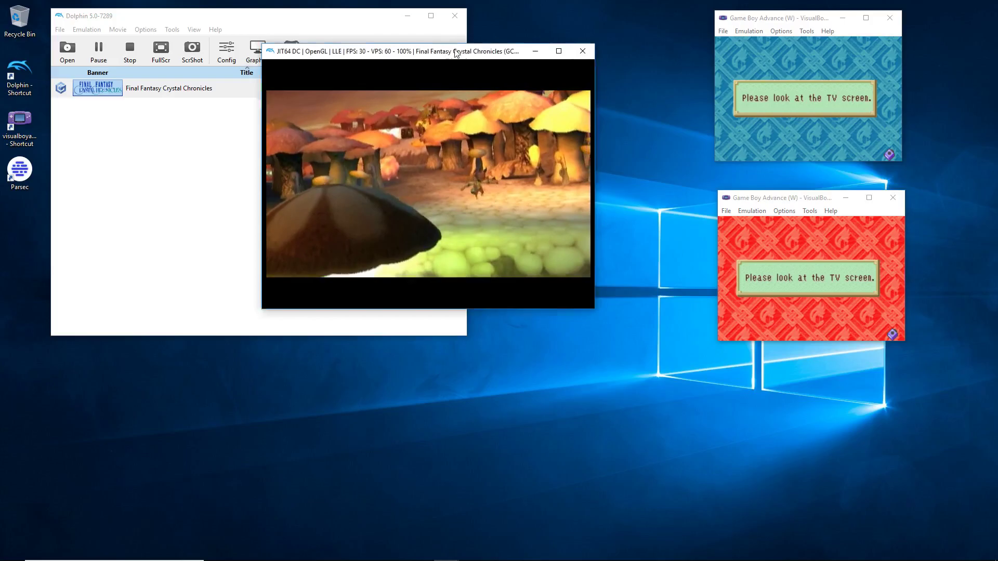
# Move the render window top-left, enlarge it, then load the TEST save from Slot A
pyautogui.moveTo(465, 53); pyautogui.dragTo(208, 15)
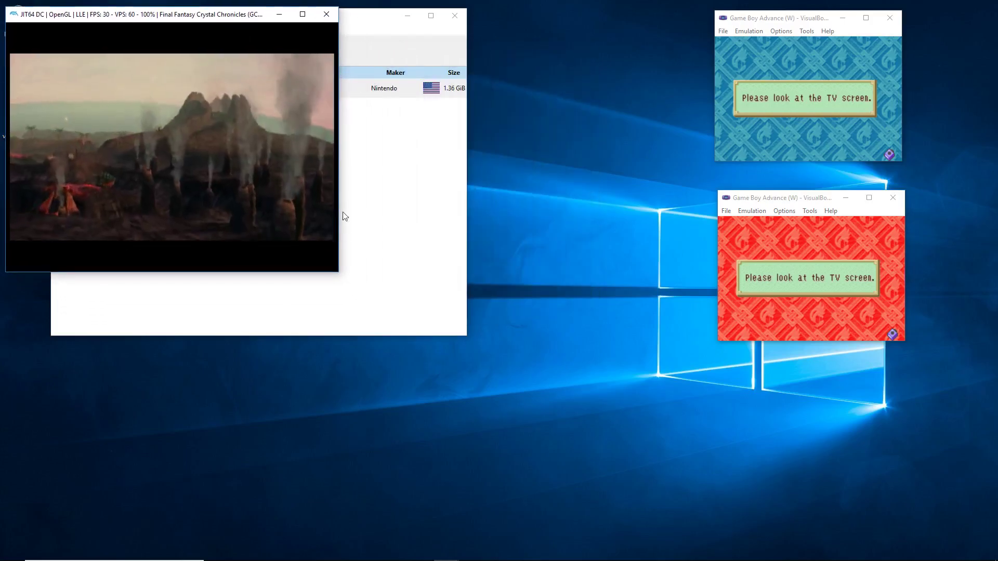
pyautogui.moveTo(340, 273); pyautogui.dragTo(705, 559)
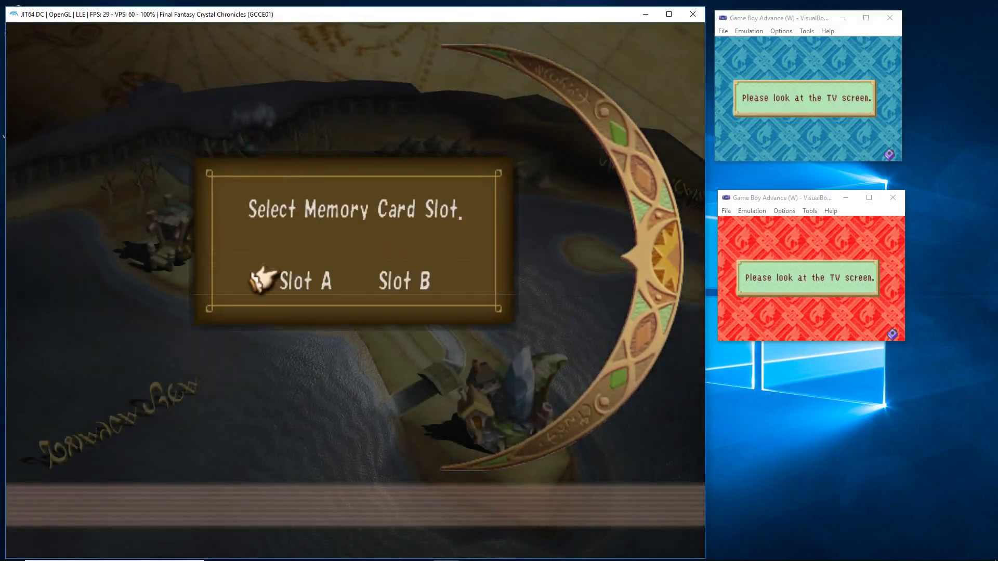
pyautogui.press('x')
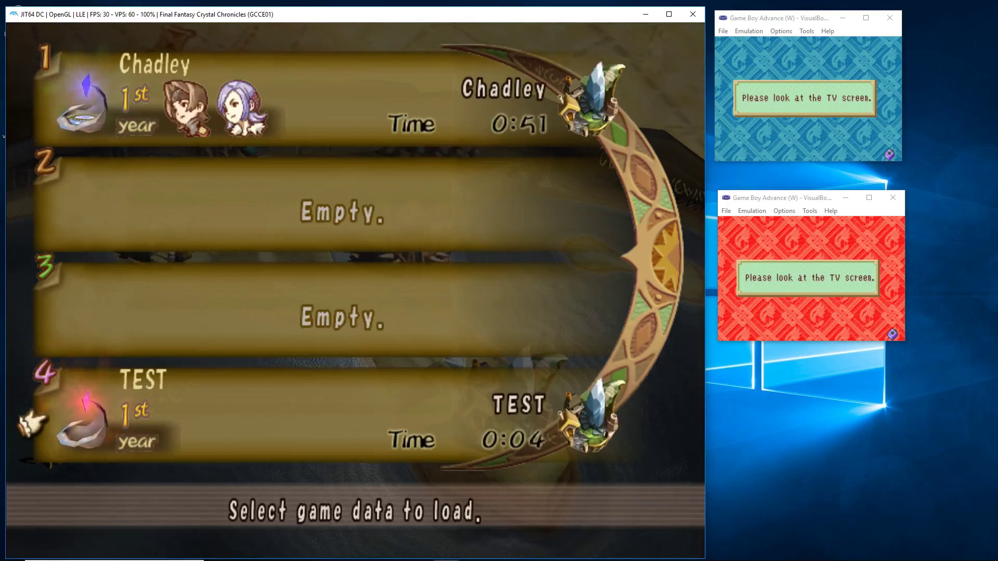
pyautogui.press('x')
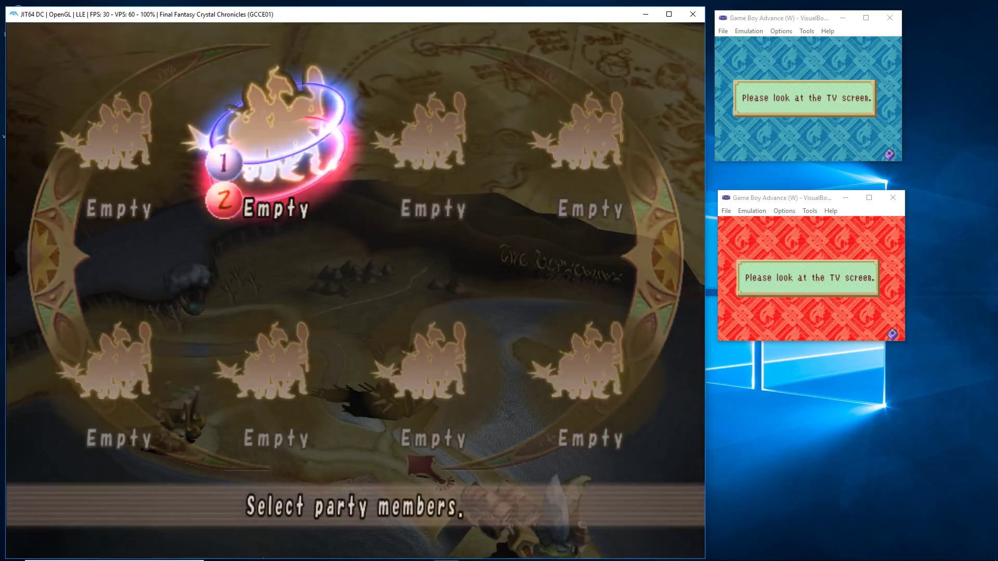
# Start characters for both players, naming them A and B and confirming their genders
pyautogui.press('x')
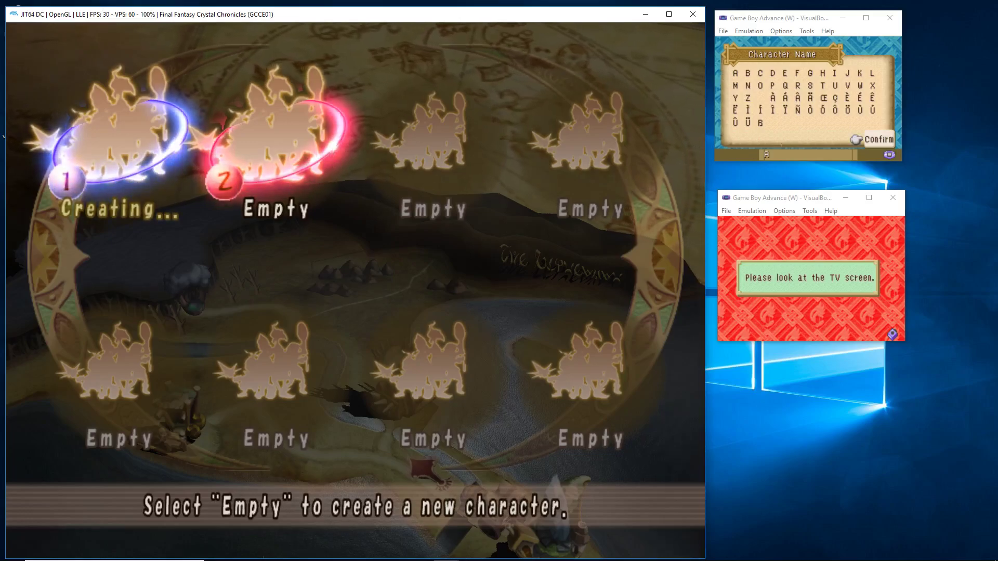
pyautogui.press('Return')
pyautogui.press('x')
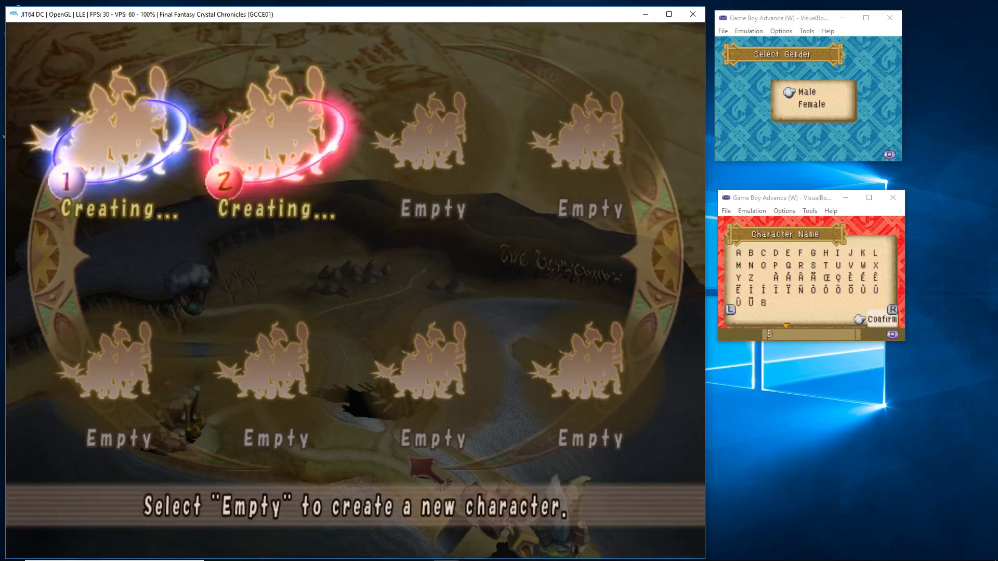
pyautogui.press('x')
pyautogui.press('x')
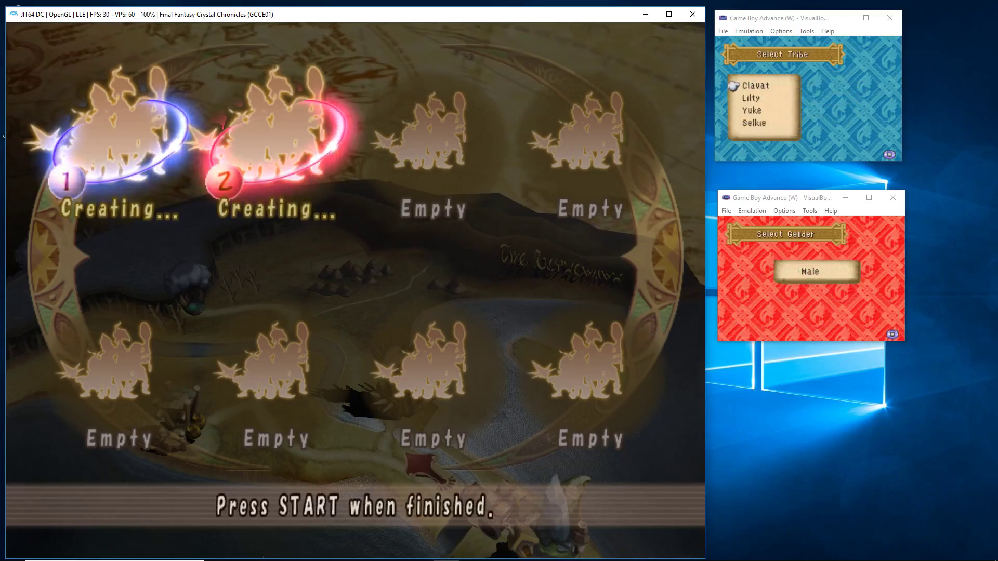
pyautogui.press('x')
pyautogui.press('x')
pyautogui.press('x')
pyautogui.press('x')
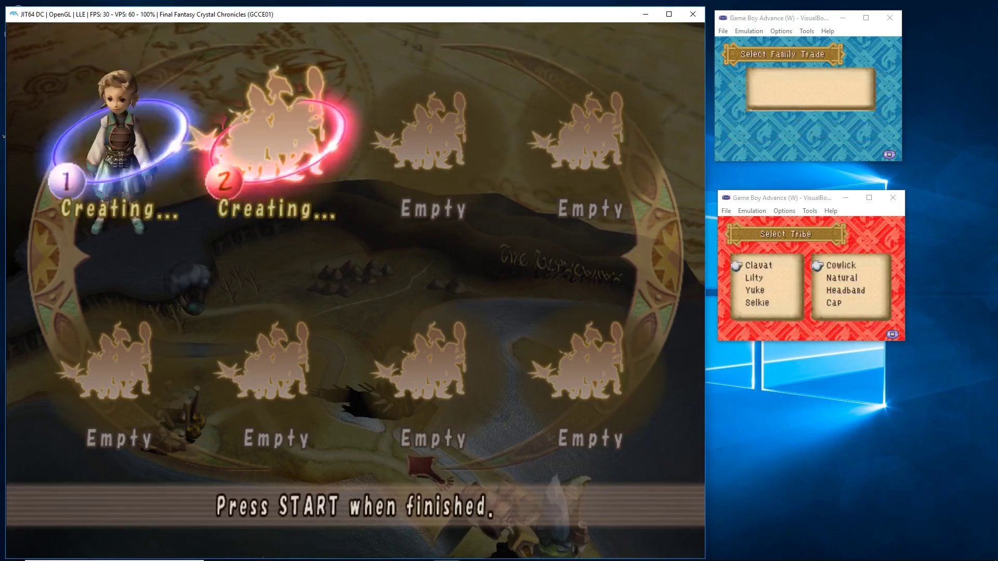
# Make A a Clavat blacksmith, give B the Natural hairstyle, and finish character A
pyautogui.press('x')
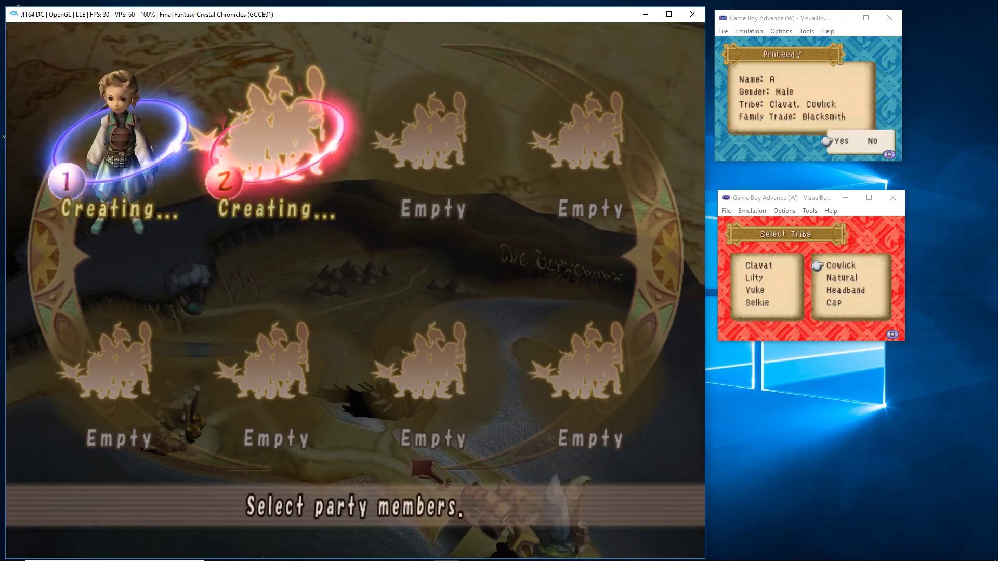
pyautogui.press('x')
pyautogui.press('Right')
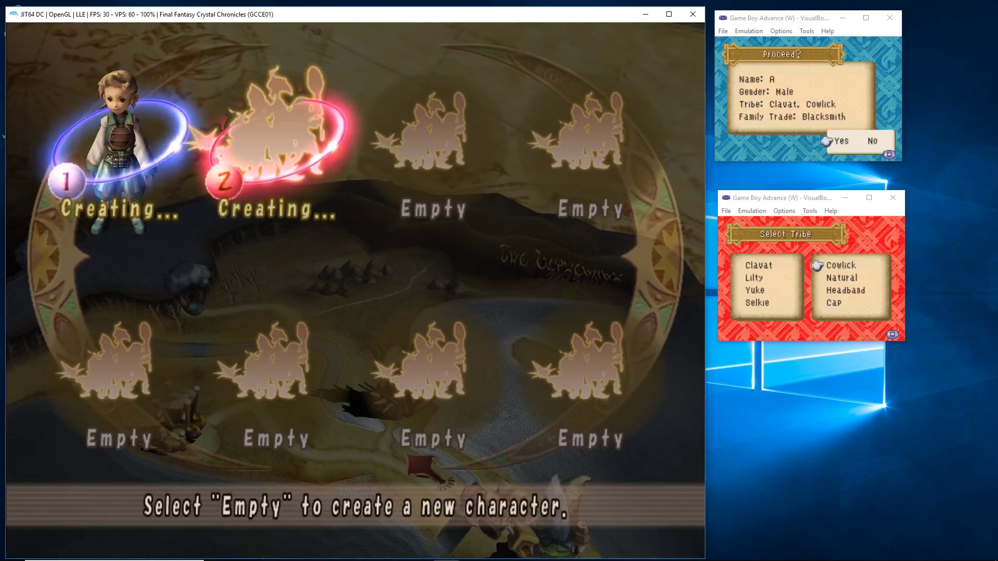
pyautogui.press('Down')
pyautogui.press('x')
pyautogui.press('x')
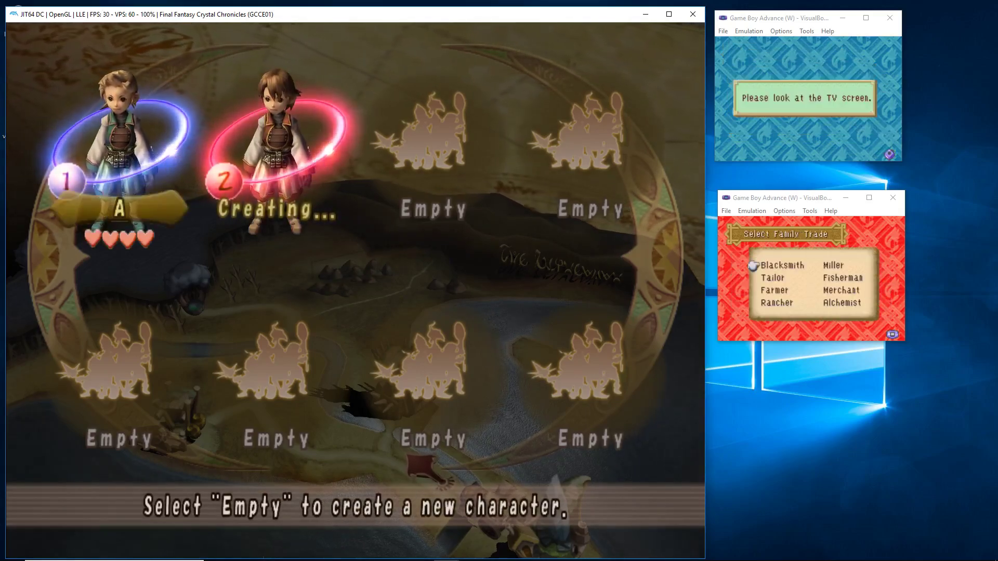
pyautogui.press('x')
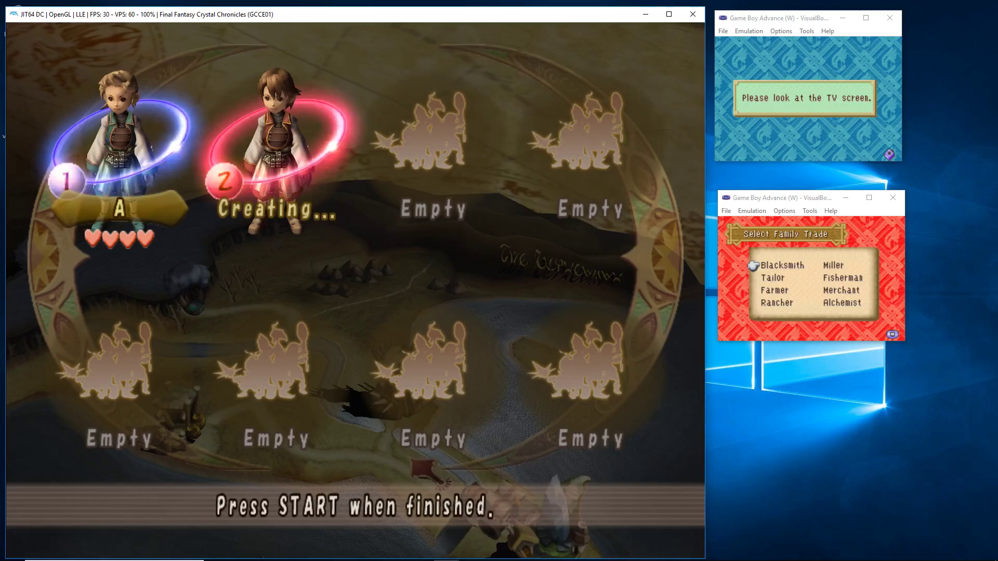
pyautogui.press('x')
pyautogui.press('x')
pyautogui.press('x')
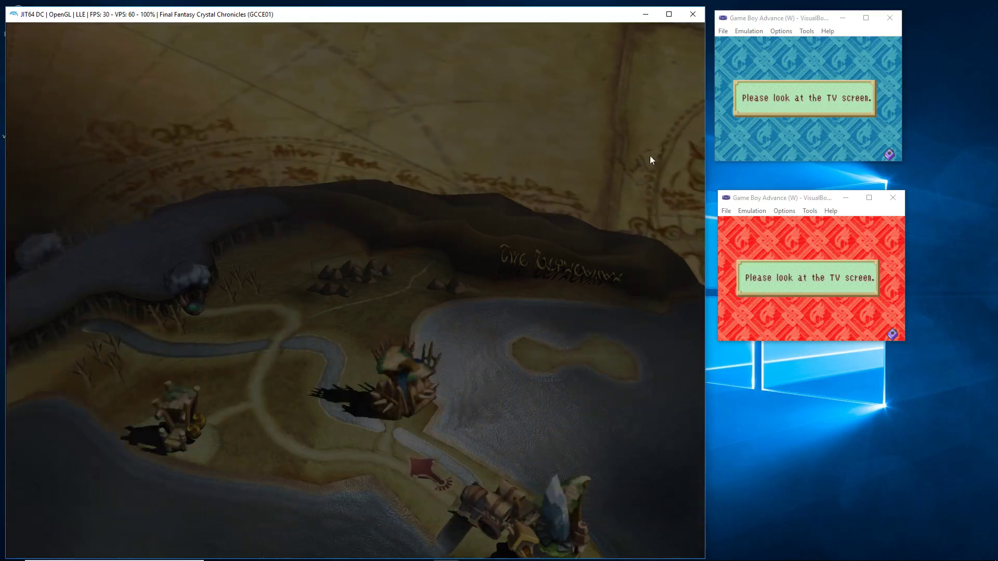
pyautogui.hotkey('alt', 'Tab')
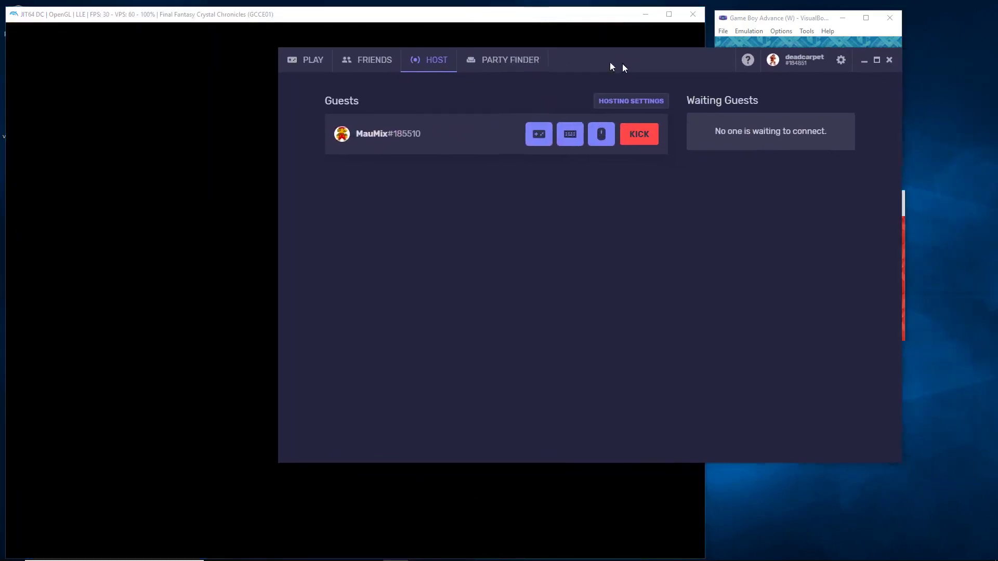
pyautogui.click(509, 93)
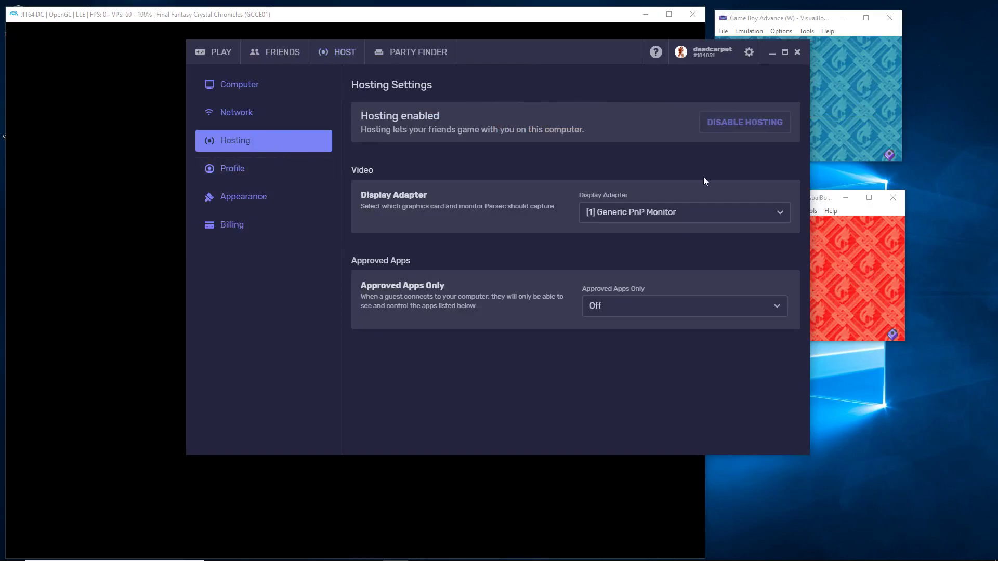
pyautogui.click(664, 216)
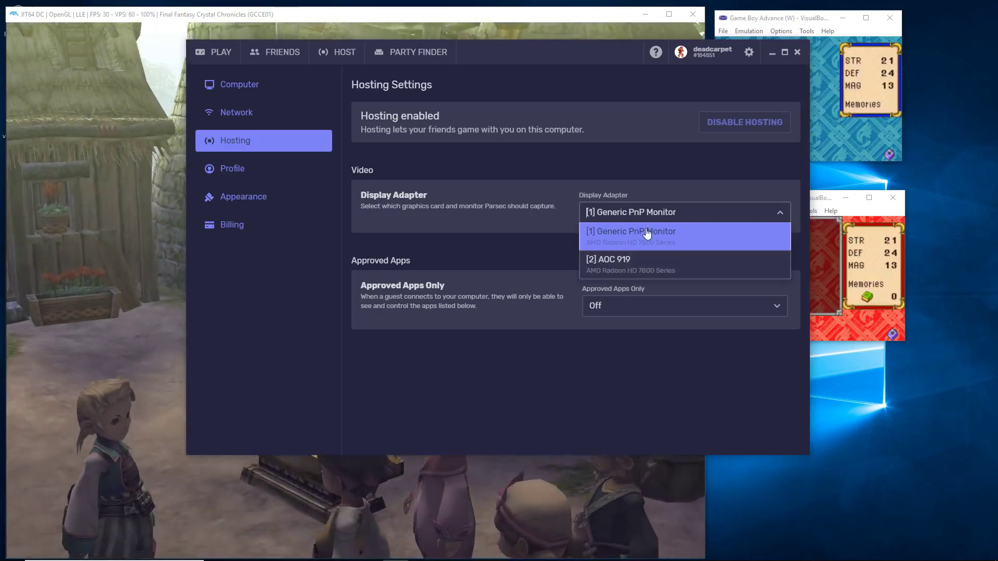
pyautogui.click(607, 155)
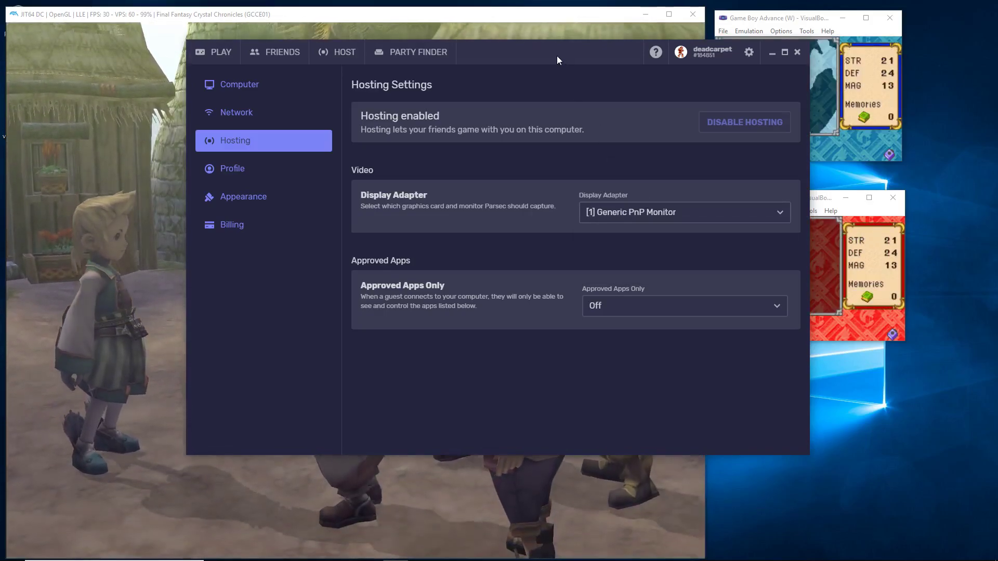
pyautogui.hotkey('alt', 'Tab')
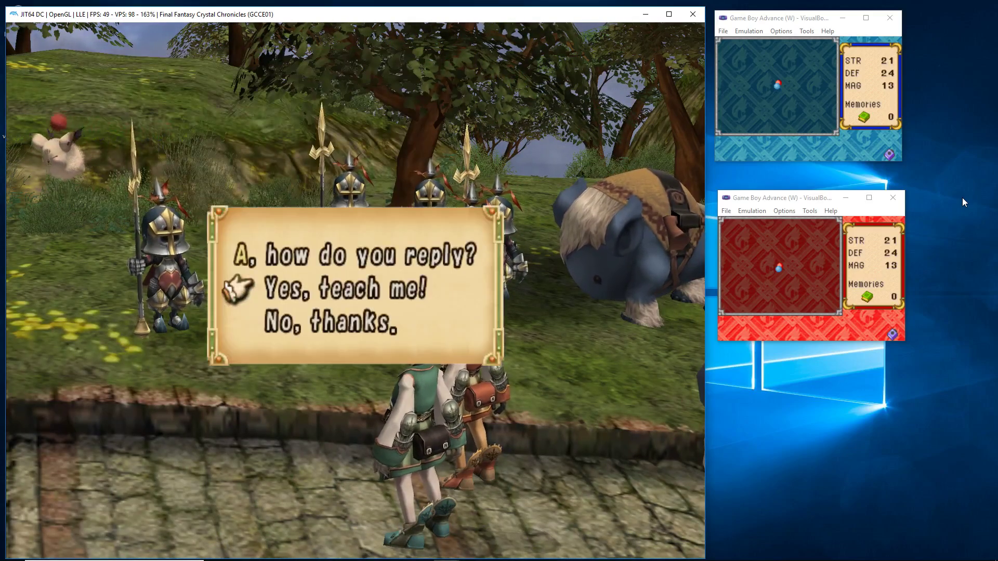
# Answer 'Yes, teach me!' to Sol Racht's training offer
pyautogui.press('x')
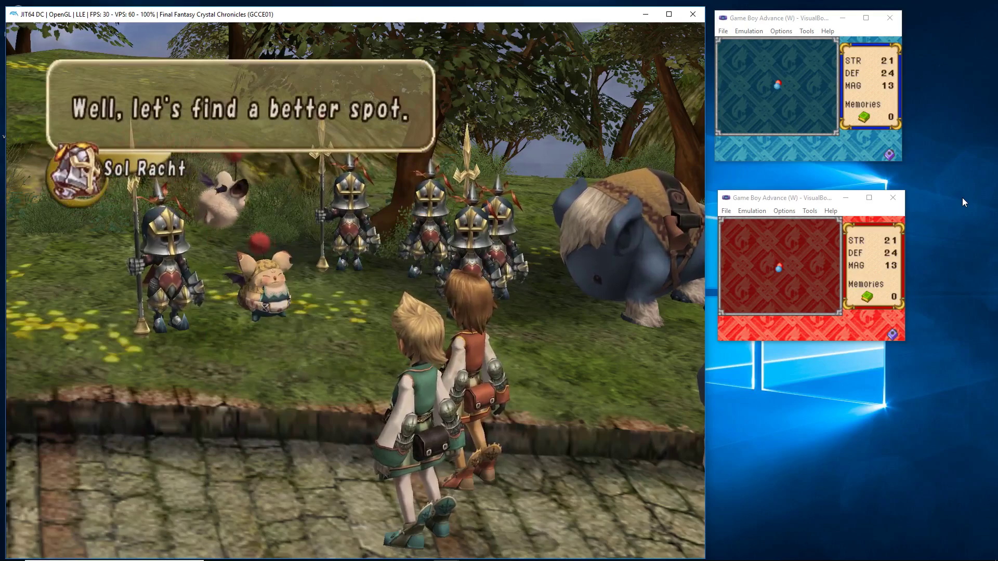